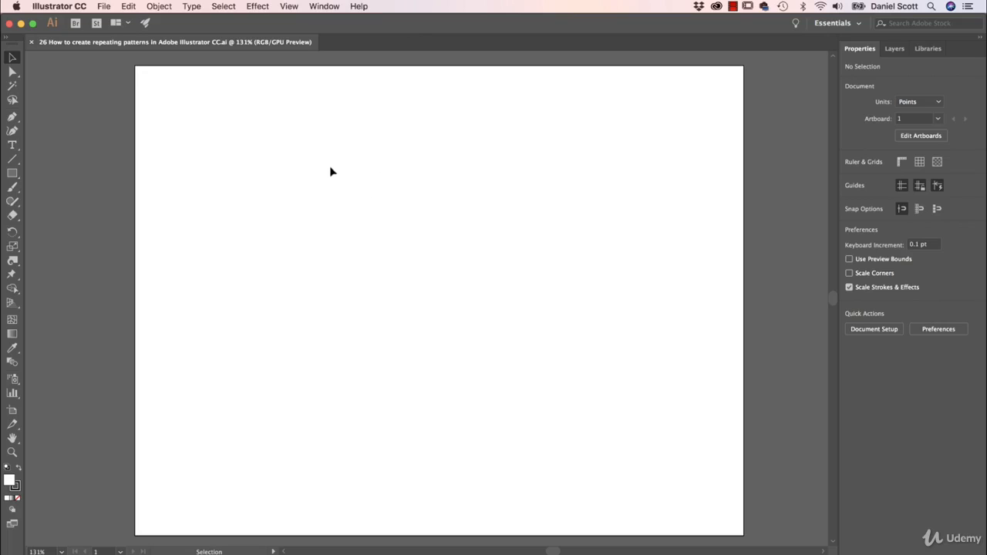
- Draw two rectangles: a tall ice-lolly body and a narrow stick beneath it
click(13, 173)
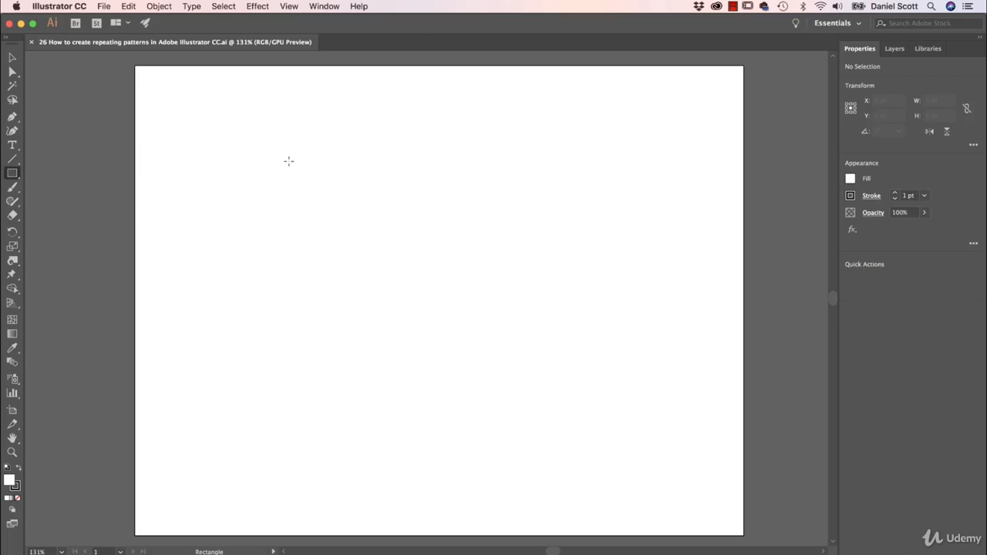
drag(290, 145, 326, 277)
- Select both rectangles and align their horizontal centres
key(v)
drag(412, 145, 225, 337)
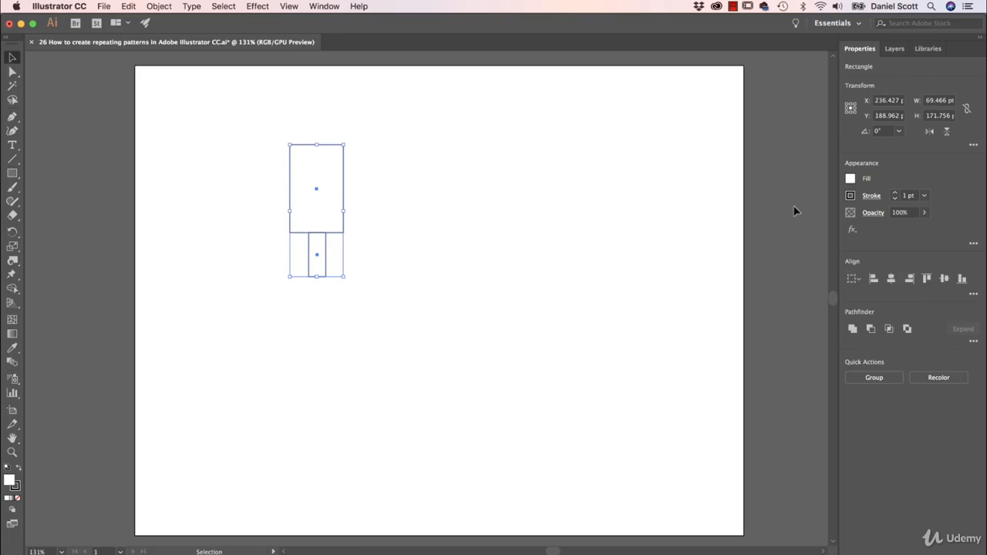
click(891, 279)
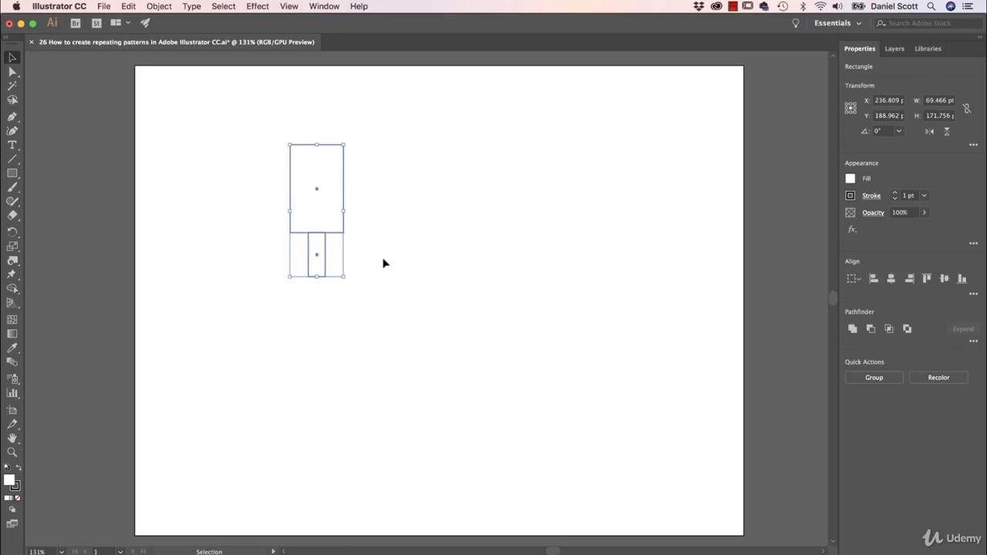
- Round the body's top corners fully and its bottom corners slightly using the corner widgets
click(12, 71)
drag(259, 111, 339, 225)
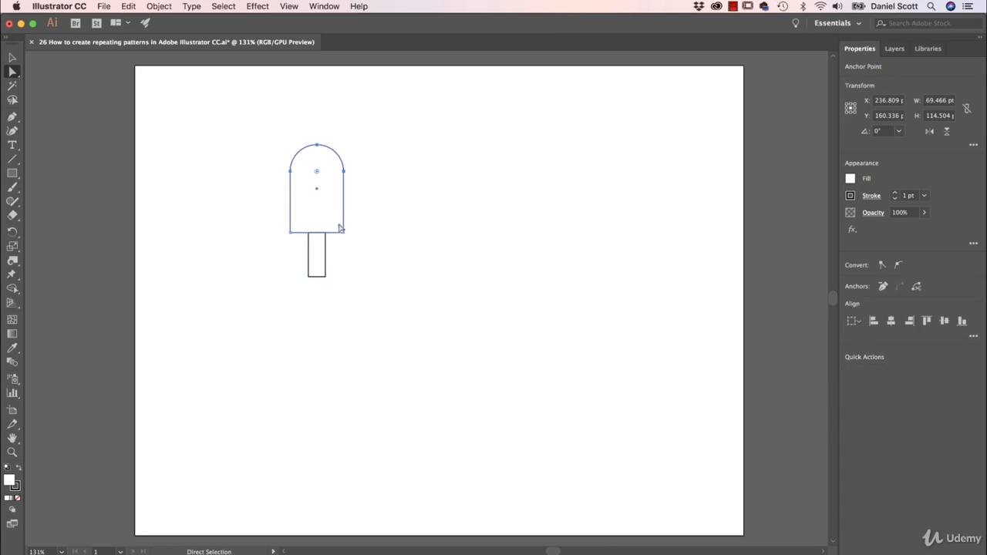
click(344, 233)
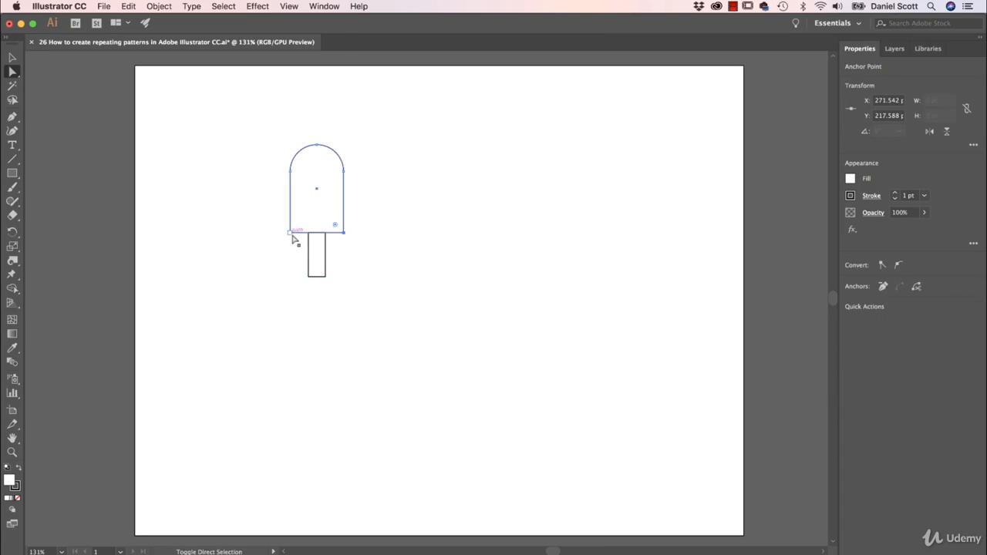
shift+click(291, 236)
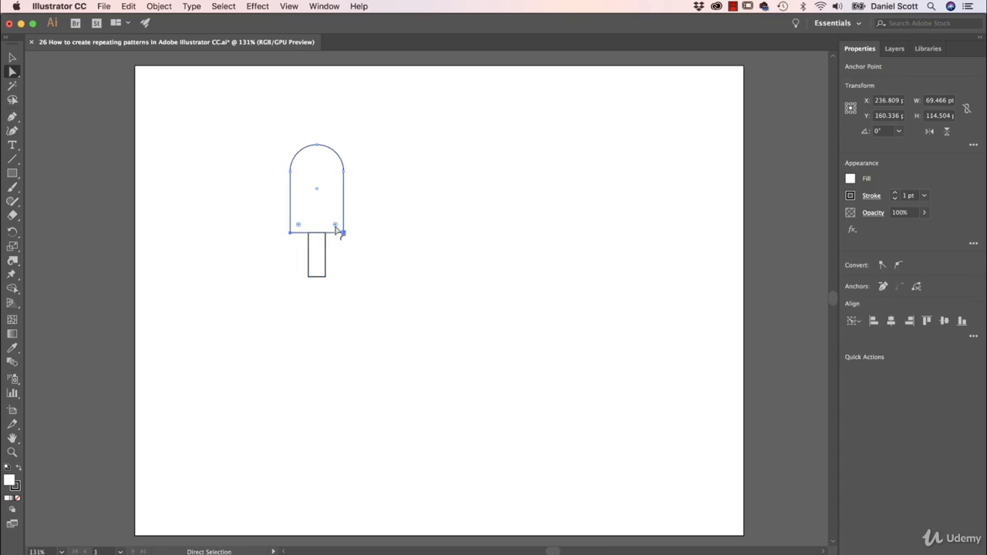
drag(337, 231, 335, 226)
click(412, 250)
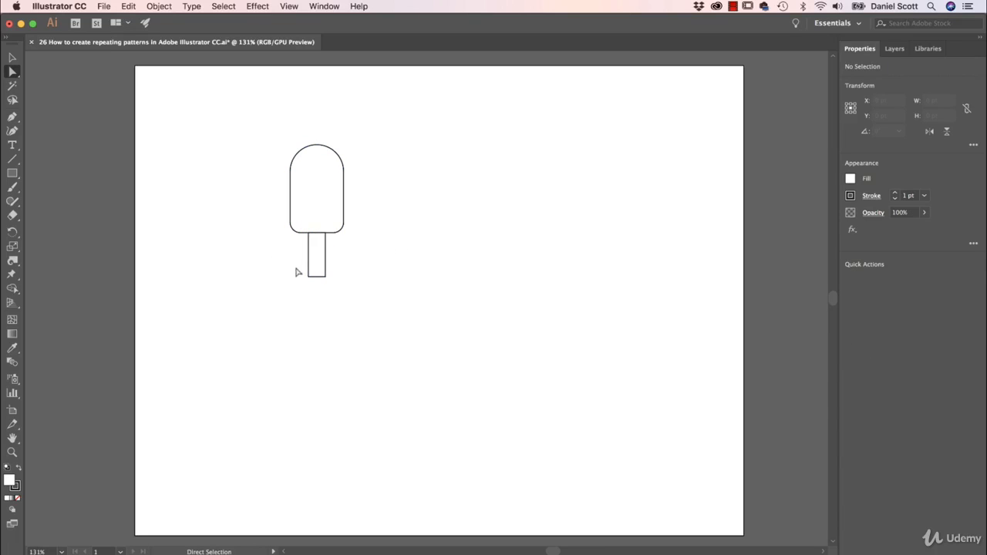
- Make the stick slightly narrower
key(v)
click(325, 270)
drag(327, 255, 323, 256)
click(388, 260)
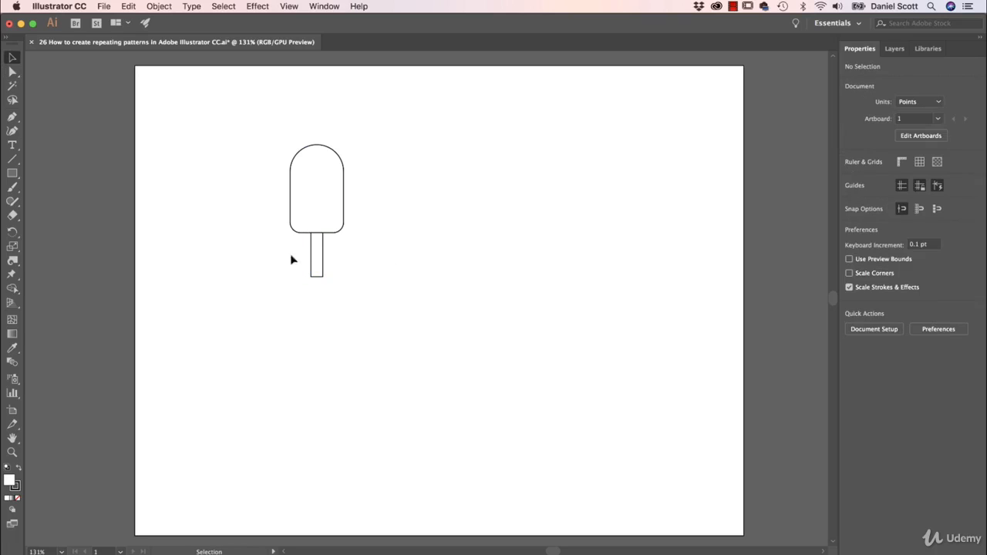
- Draw a circle about 28 pt wide beside the lolly body with the Ellipse tool
click(13, 174)
drag(14, 175, 63, 202)
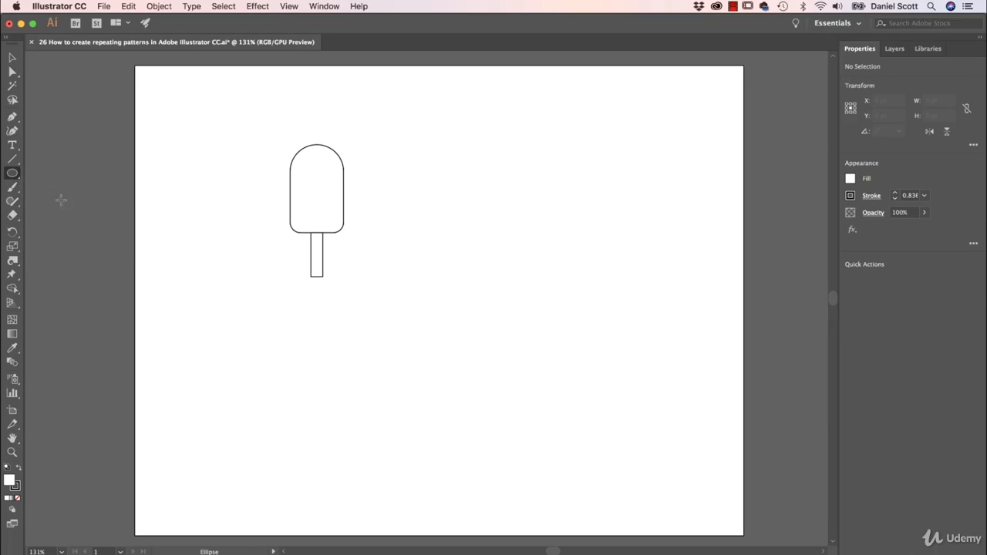
drag(405, 133, 424, 156)
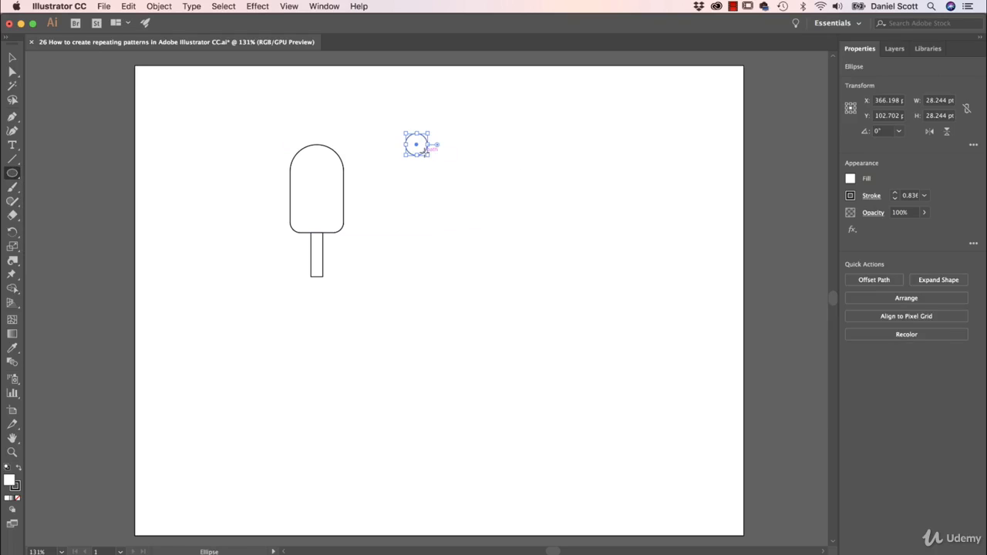
- Position three overlapping circles over the top-right corner of the lolly body
key(super+equal)
key(super+equal)
key(super+equal)
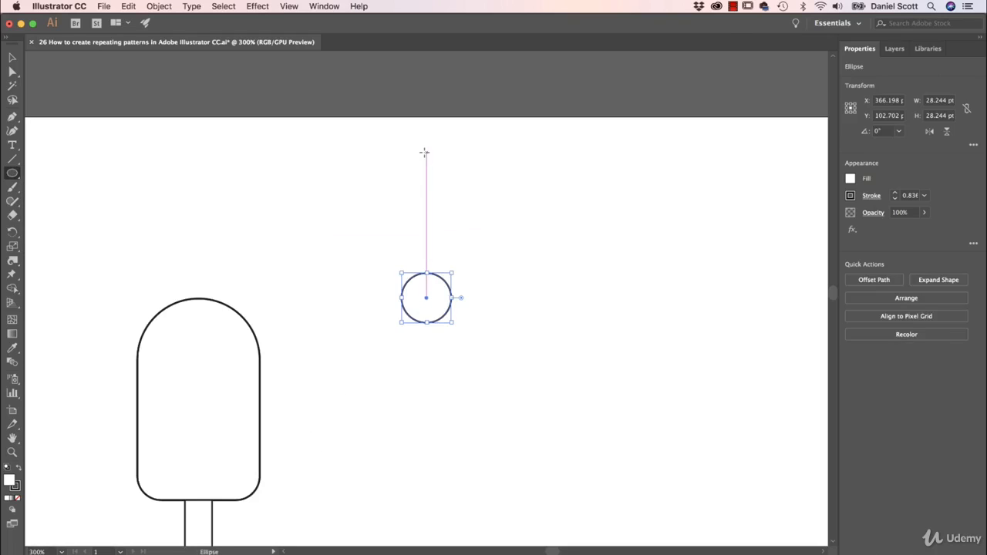
key(v)
drag(445, 314, 272, 349)
- Cut the circles out of the body with the Shape Builder tool to make a bite mark
drag(371, 247, 149, 424)
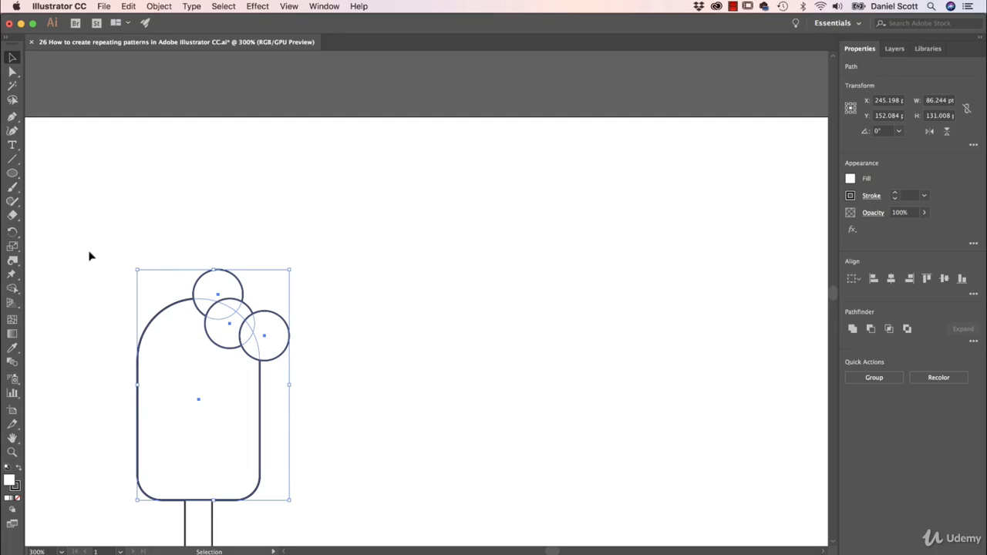
click(12, 287)
mouse_move(214, 252)
mouse_down()
mouse_move(214, 308)
mouse_move(232, 308)
mouse_move(222, 321)
mouse_move(256, 323)
mouse_up()
key(v)
click(349, 321)
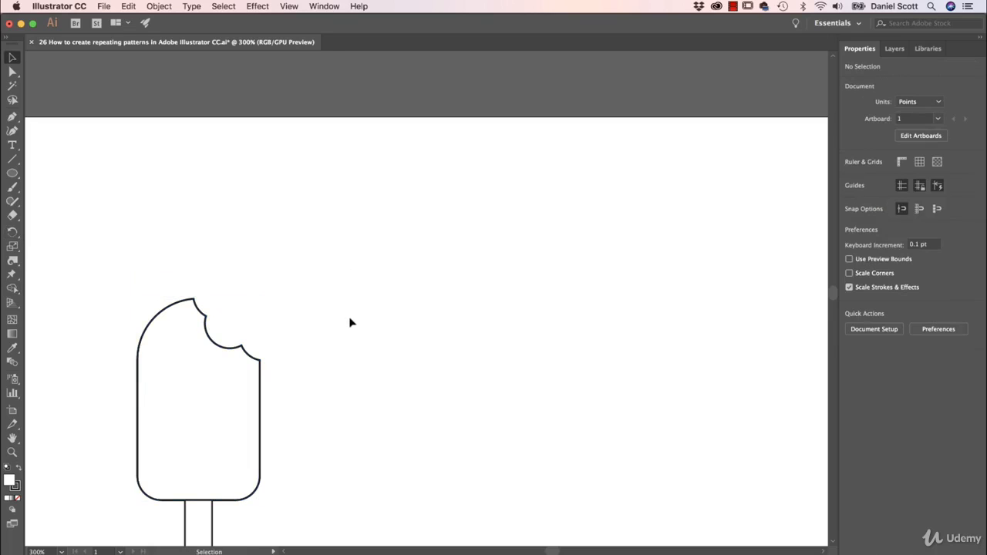
- Set the stroke weight of the whole lolly to 6 pt
key(space)
drag(322, 340, 458, 185)
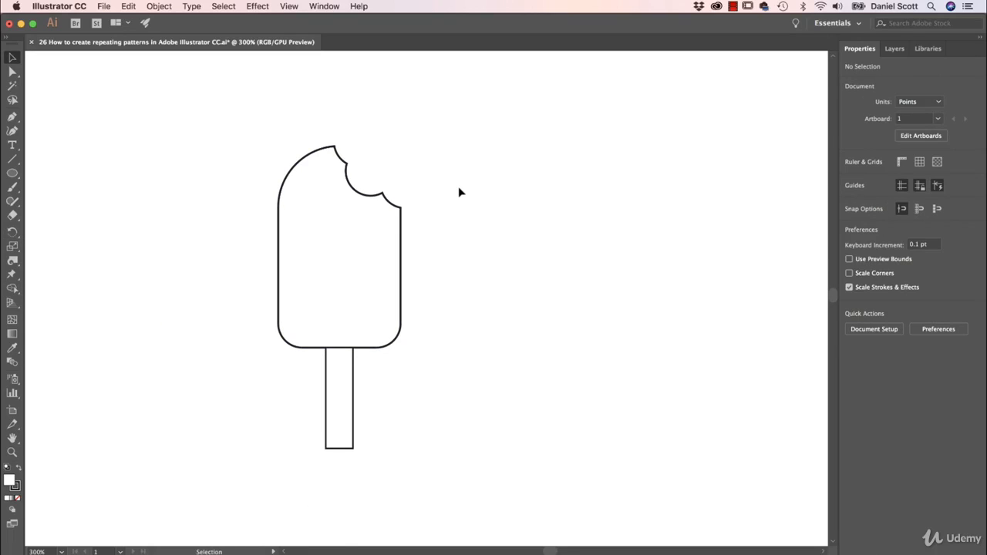
drag(442, 128, 238, 440)
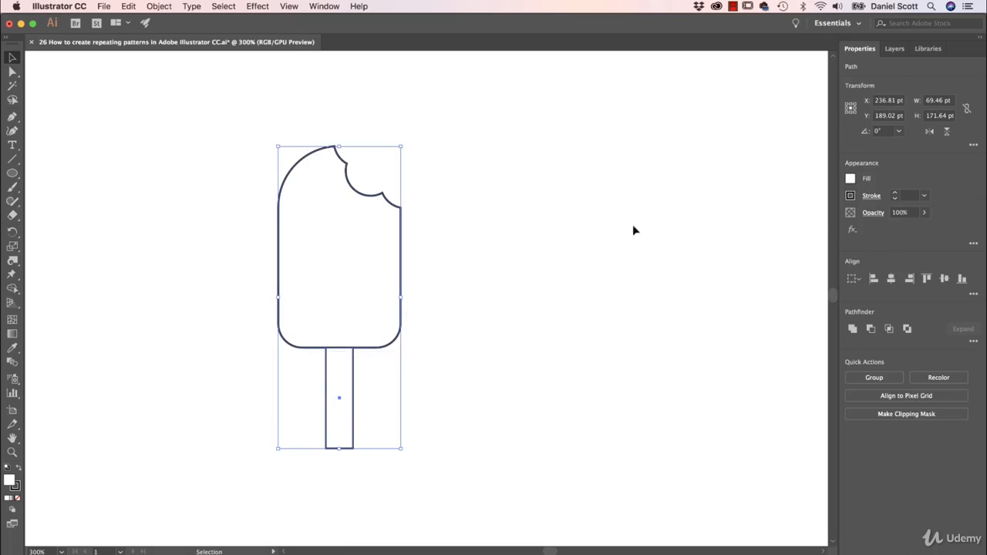
click(896, 197)
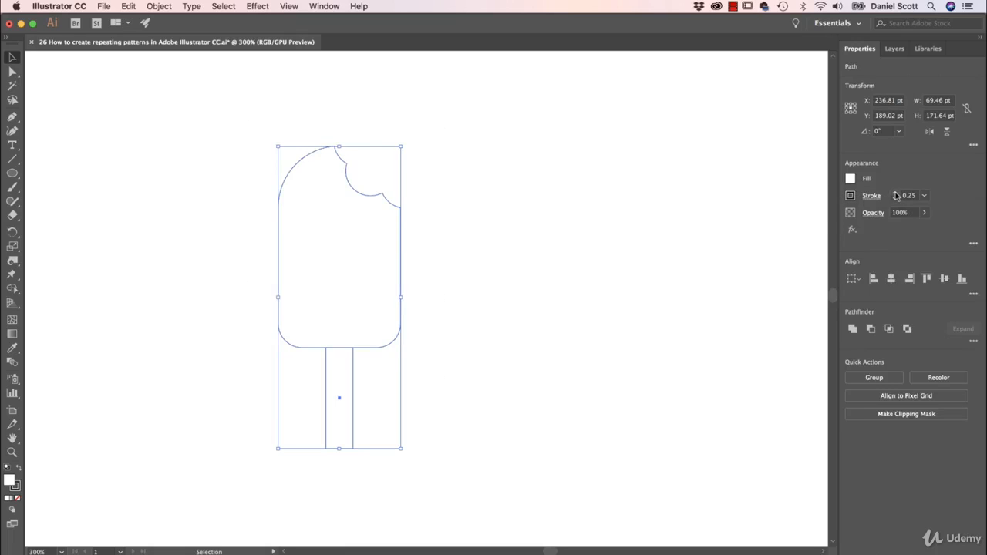
click(896, 193)
click(896, 194)
click(896, 194)
click(896, 194)
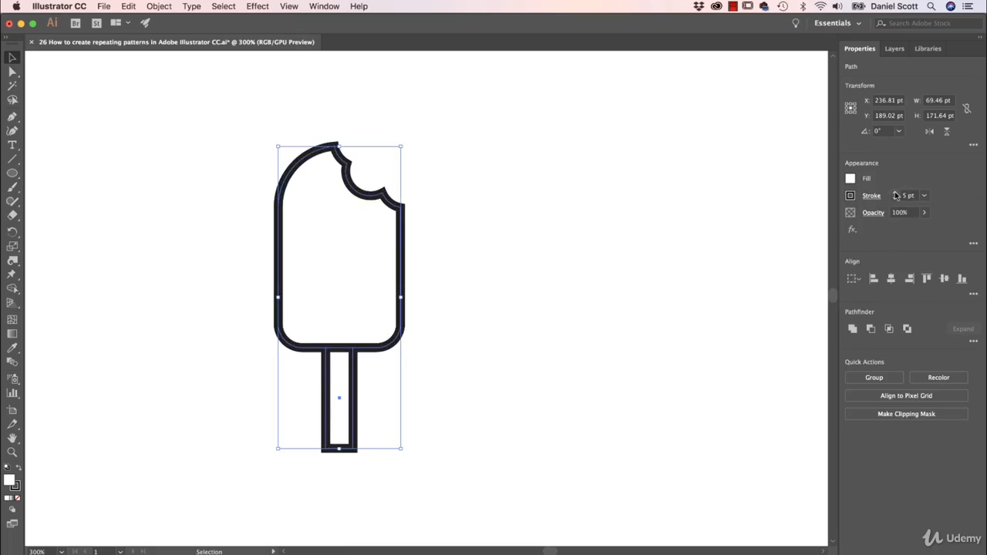
click(897, 193)
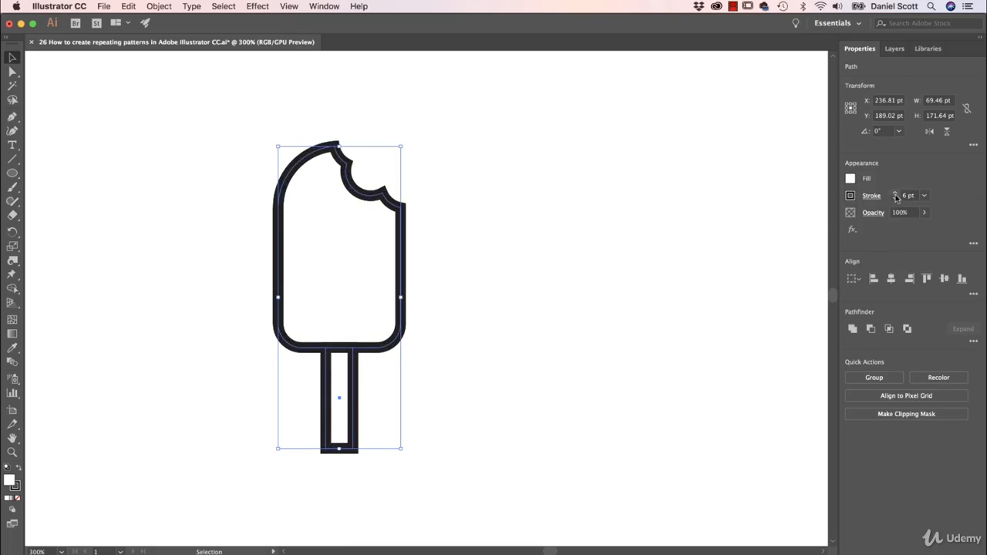
- Colour the lolly's stroke pink, FF1F9D
click(851, 196)
click(828, 315)
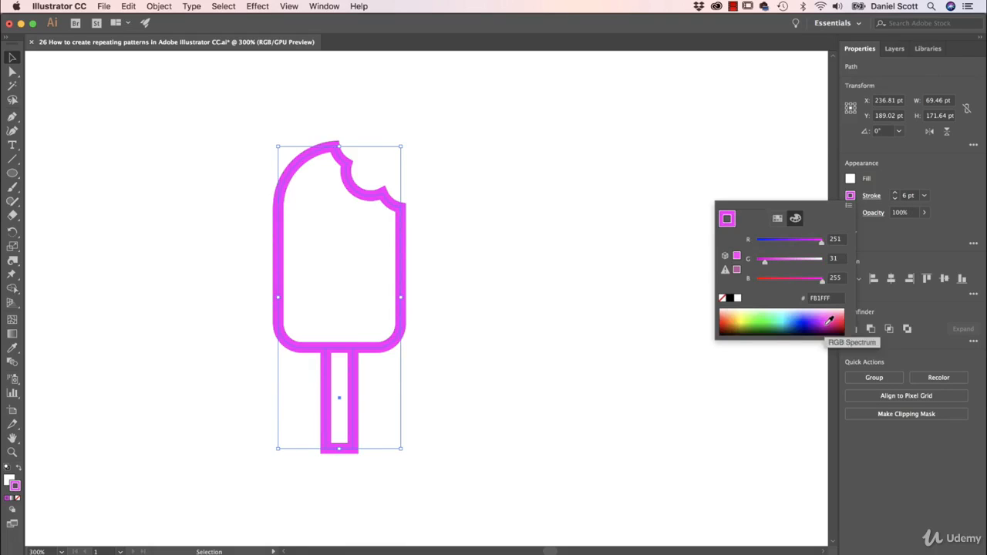
click(833, 316)
click(831, 319)
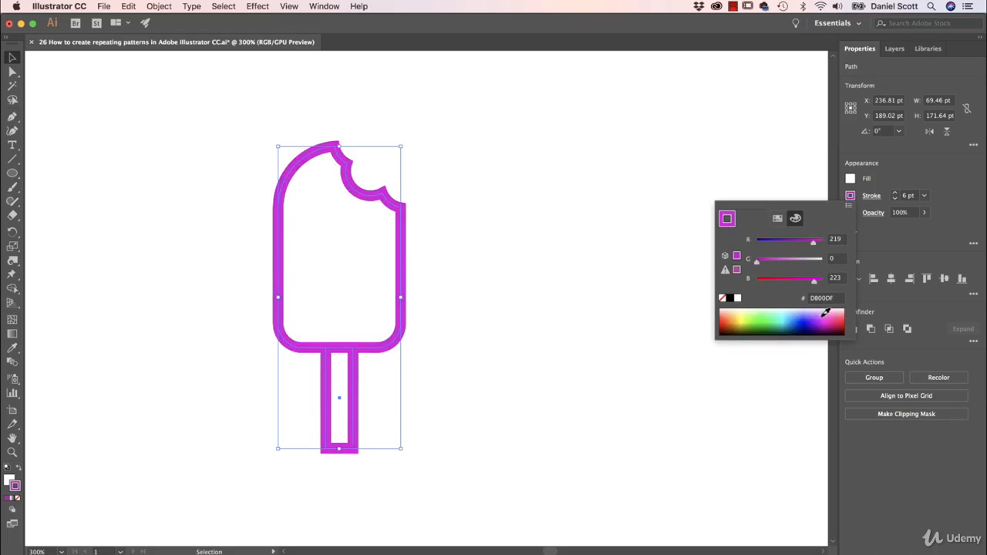
click(837, 315)
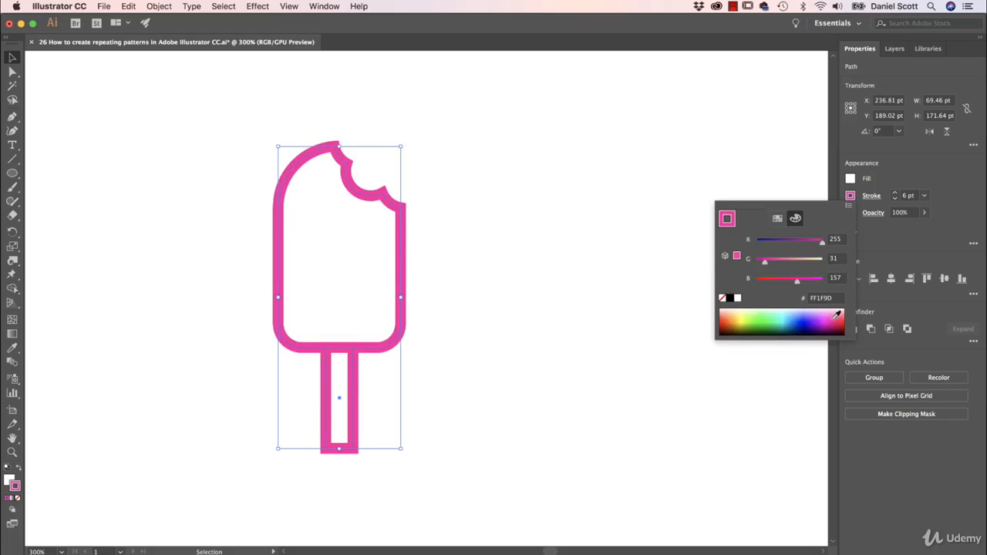
click(548, 231)
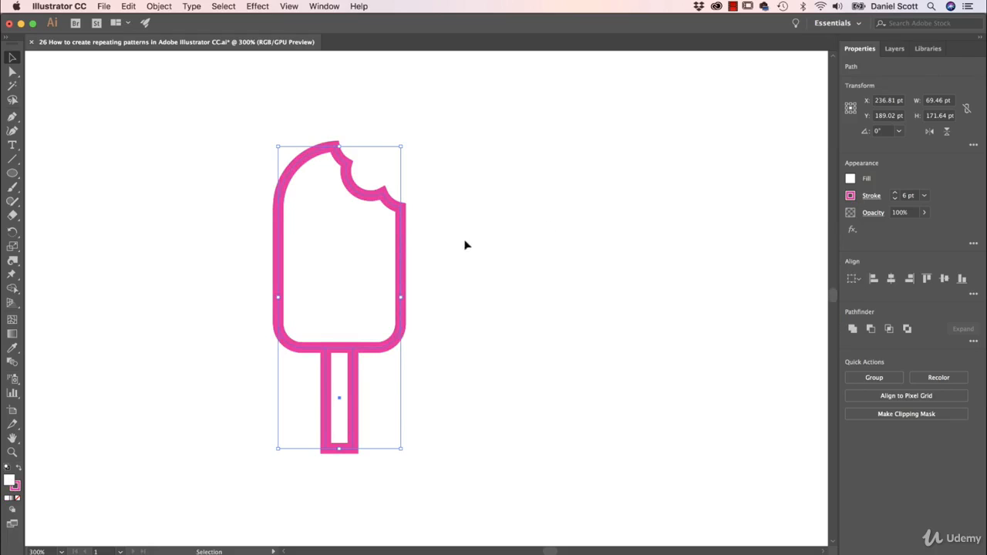
- Rotate the lolly to about 331° and group its parts
drag(407, 141, 467, 196)
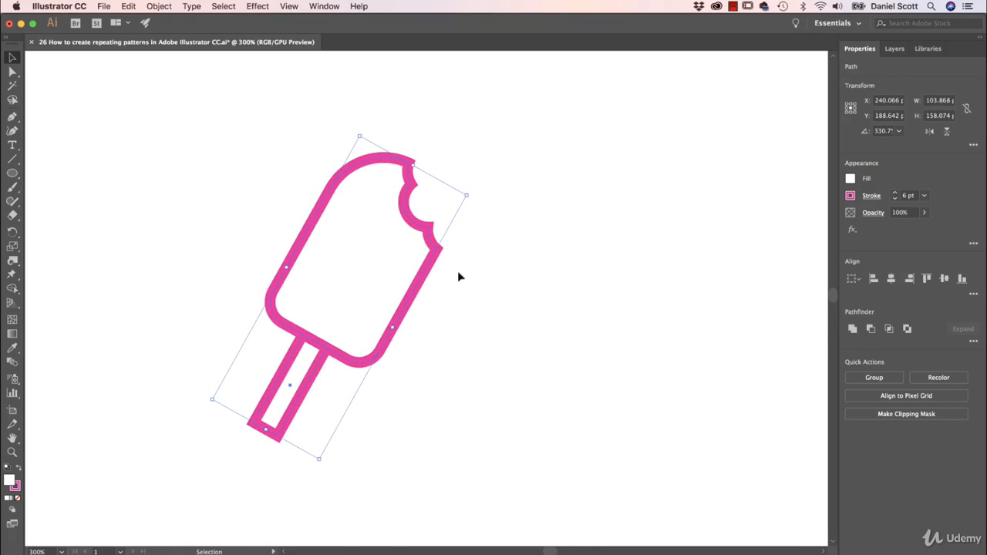
key(super+g)
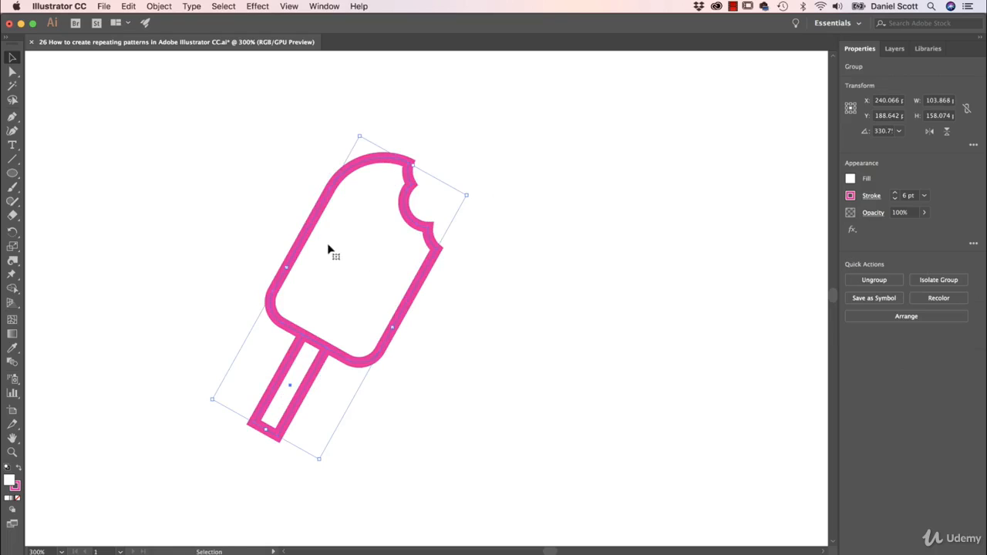
click(171, 6)
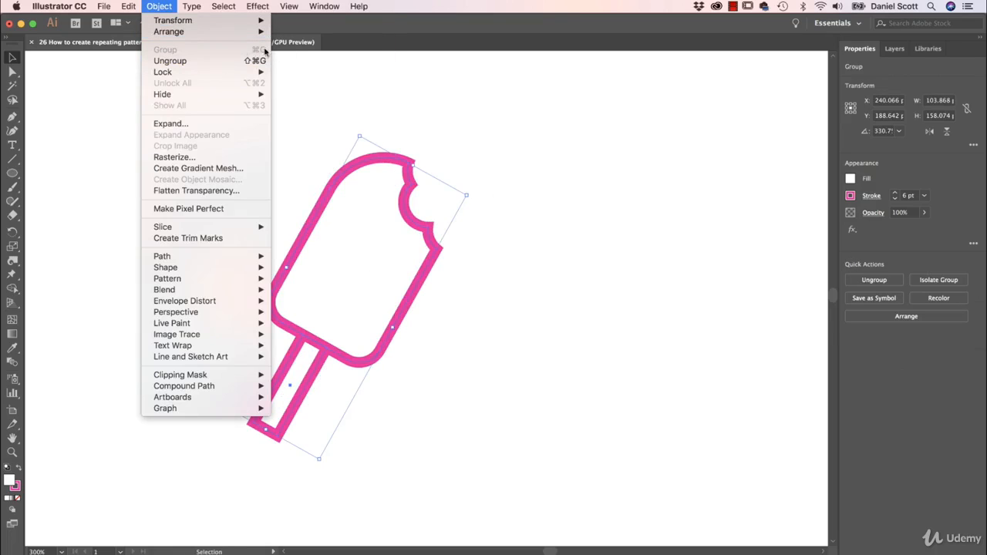
click(357, 94)
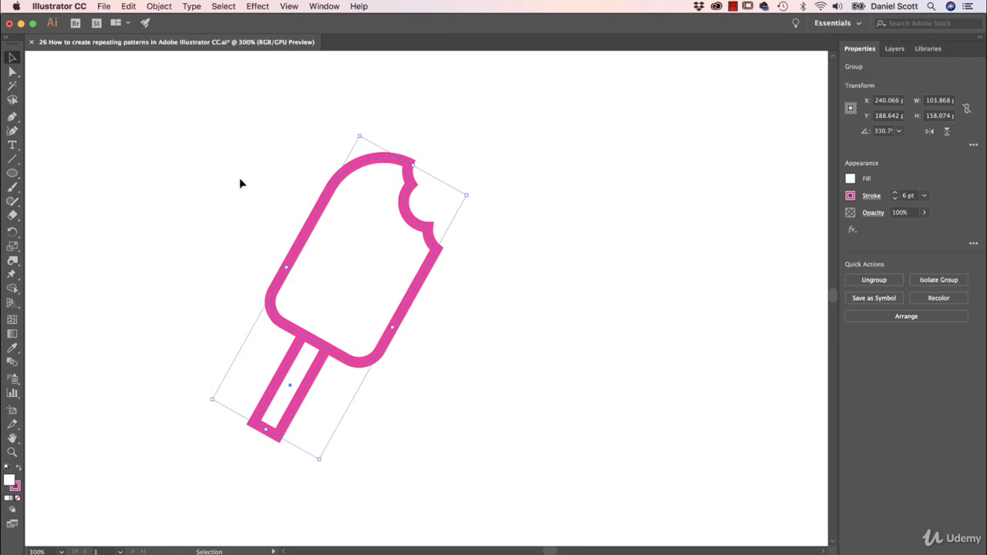
- Reflect a copy of the lolly across the vertical axis and move it beside the original, bites facing
click(456, 260)
drag(495, 164, 245, 378)
click(164, 7)
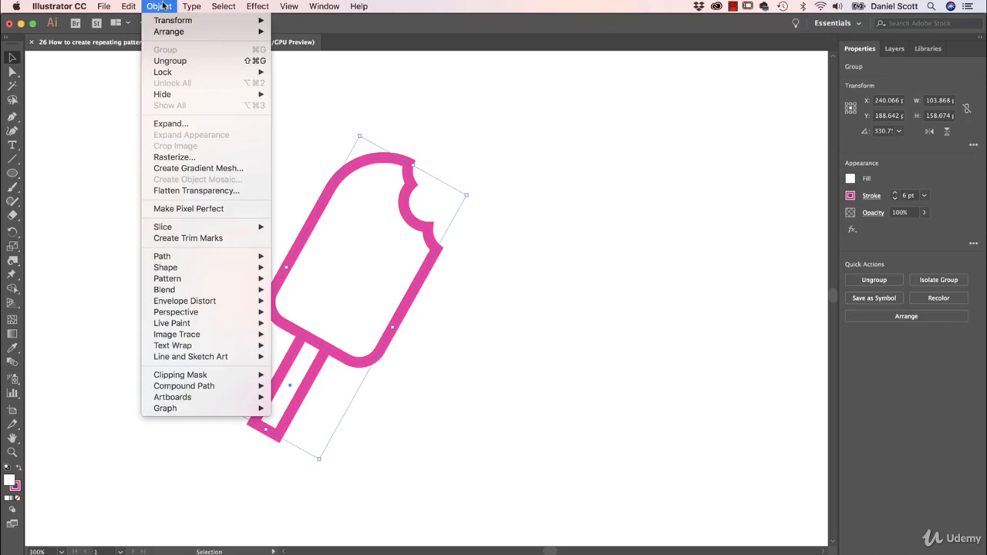
mouse_move(199, 21)
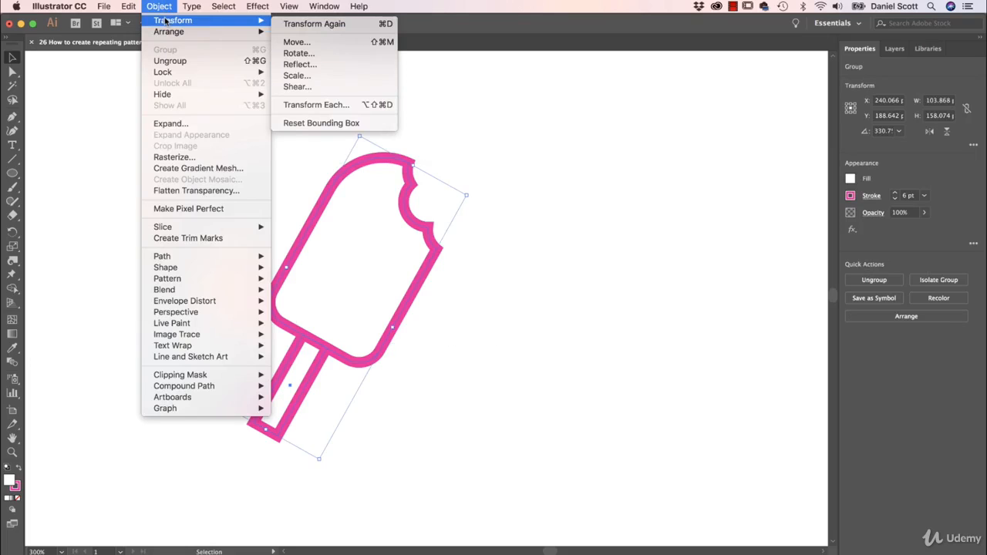
click(294, 65)
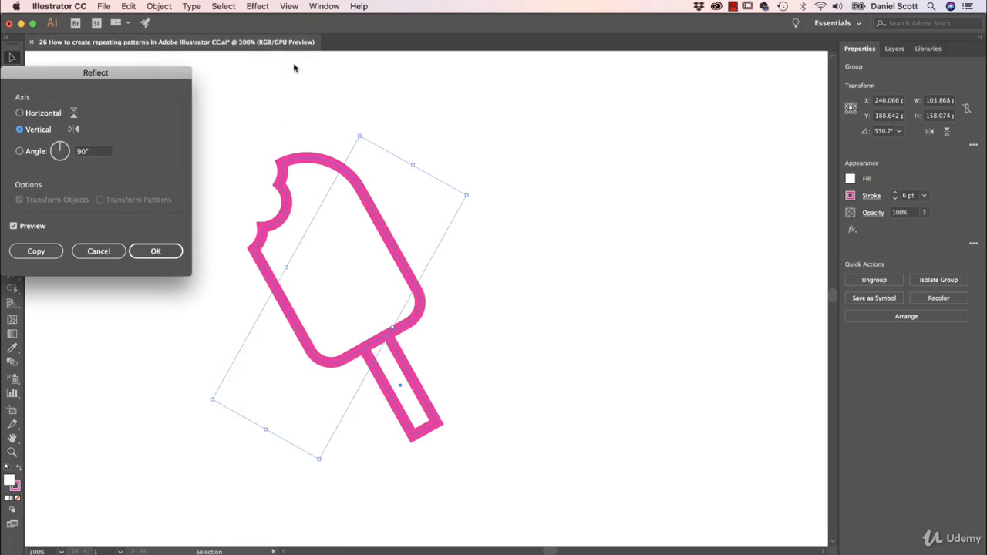
click(30, 228)
click(29, 228)
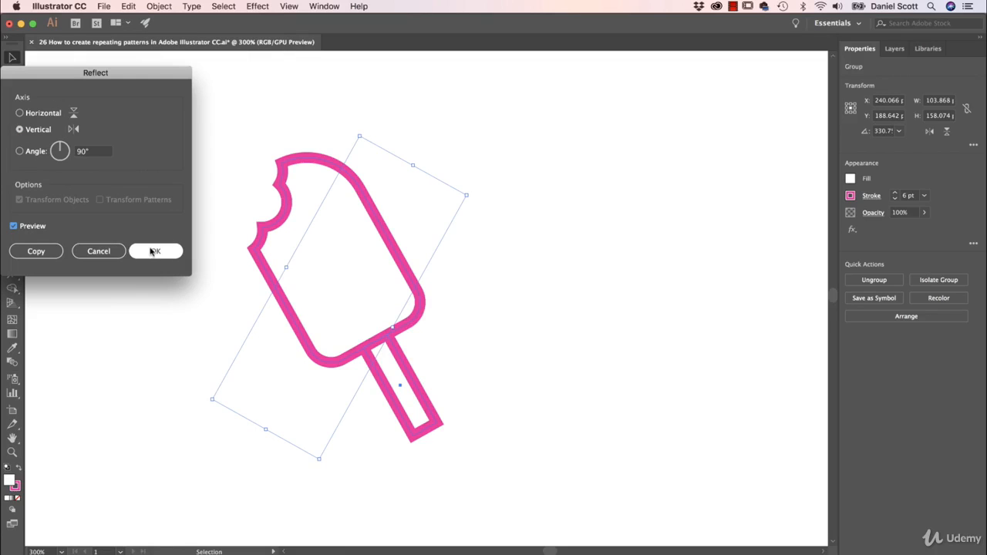
click(32, 256)
drag(352, 288, 560, 280)
click(659, 213)
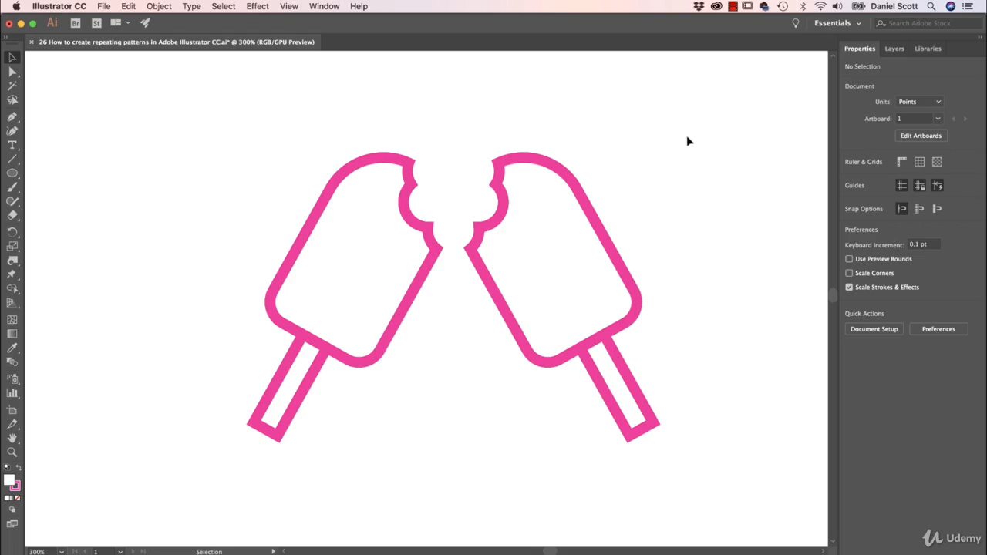
- Select both lollies and scale them down proportionally
drag(687, 136, 311, 395)
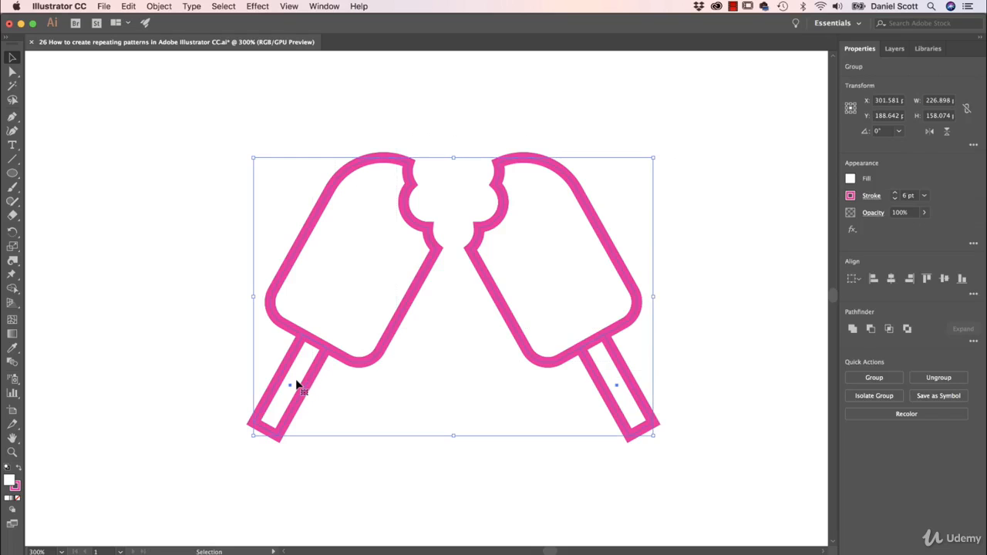
key(super+minus)
key(super+minus)
key(super+minus)
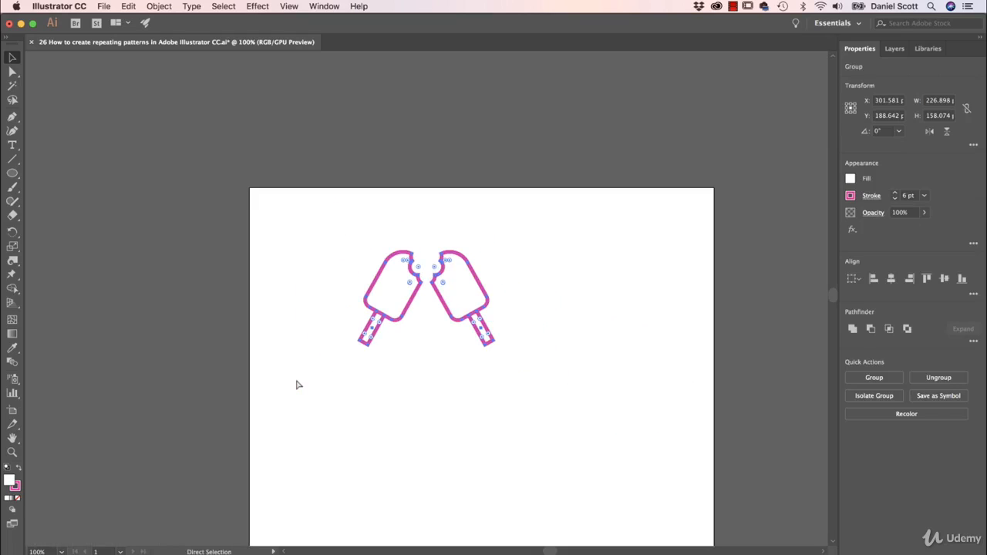
key(space)
drag(403, 401, 359, 363)
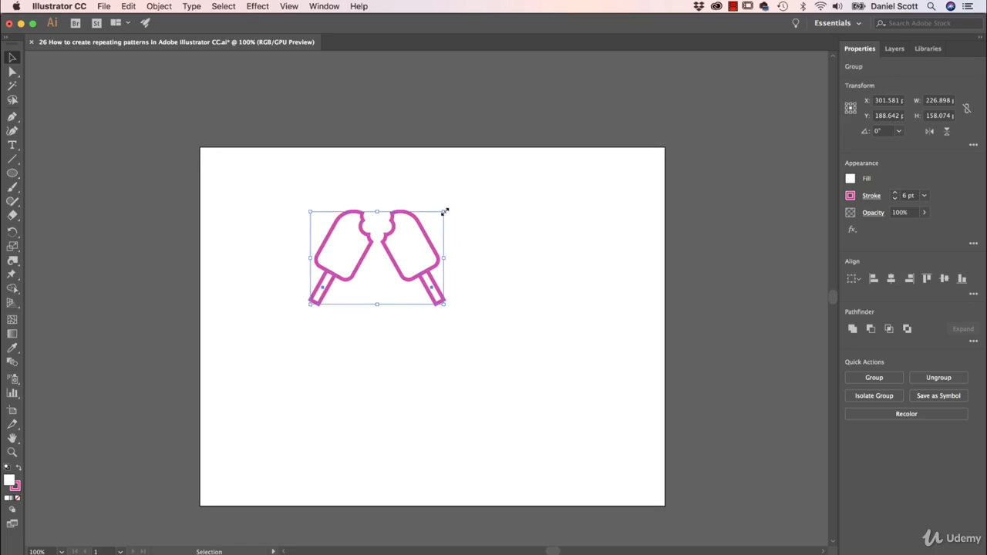
drag(445, 211, 352, 276)
click(400, 303)
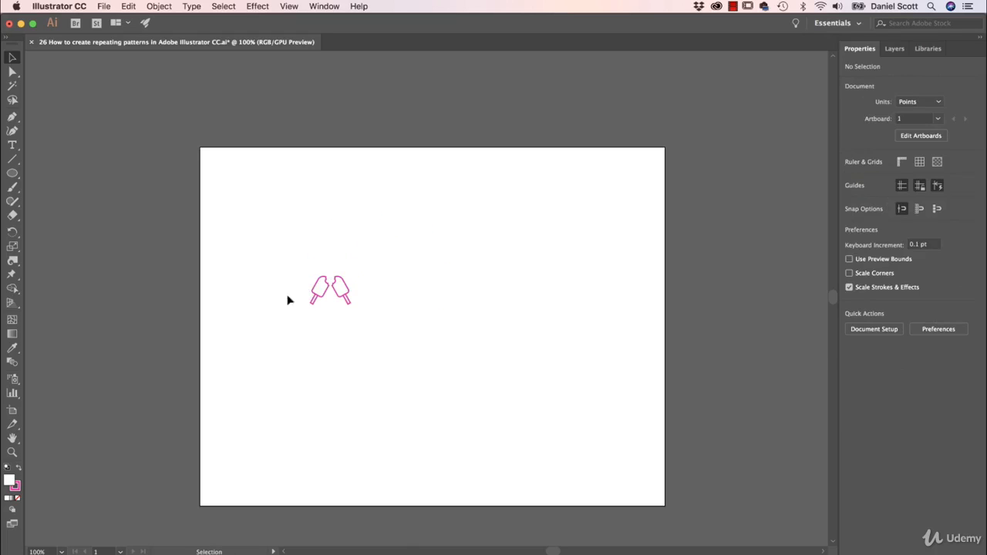
- Undo the scaling and try scaling the lollies down with Scale Strokes & Effects turned off, then undo it
key(super+z)
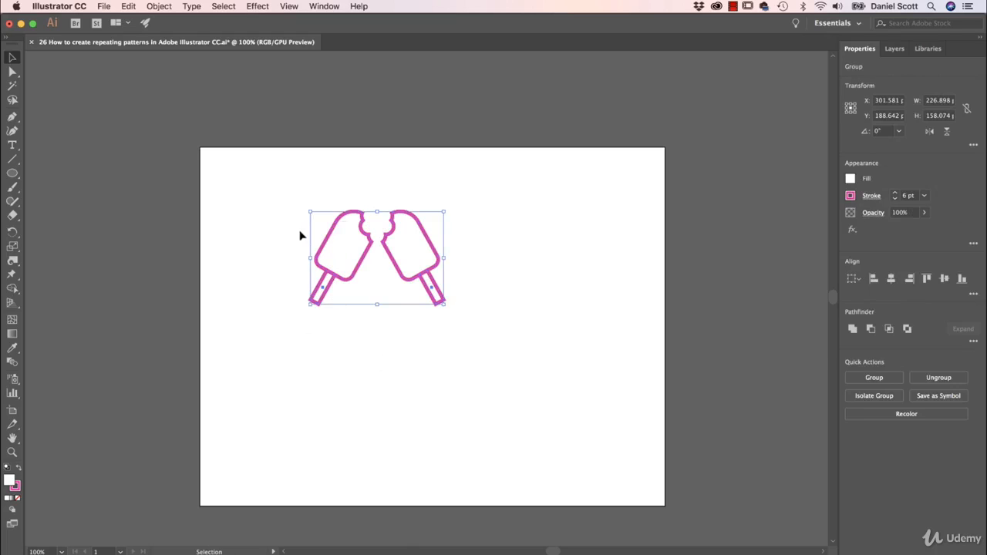
click(548, 244)
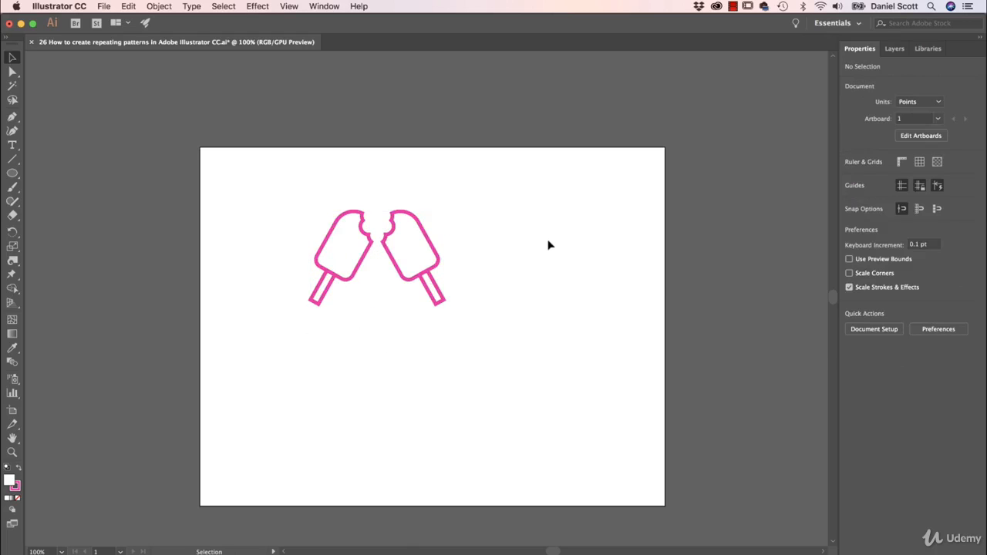
click(849, 289)
drag(548, 183, 215, 389)
drag(443, 210, 353, 275)
click(441, 329)
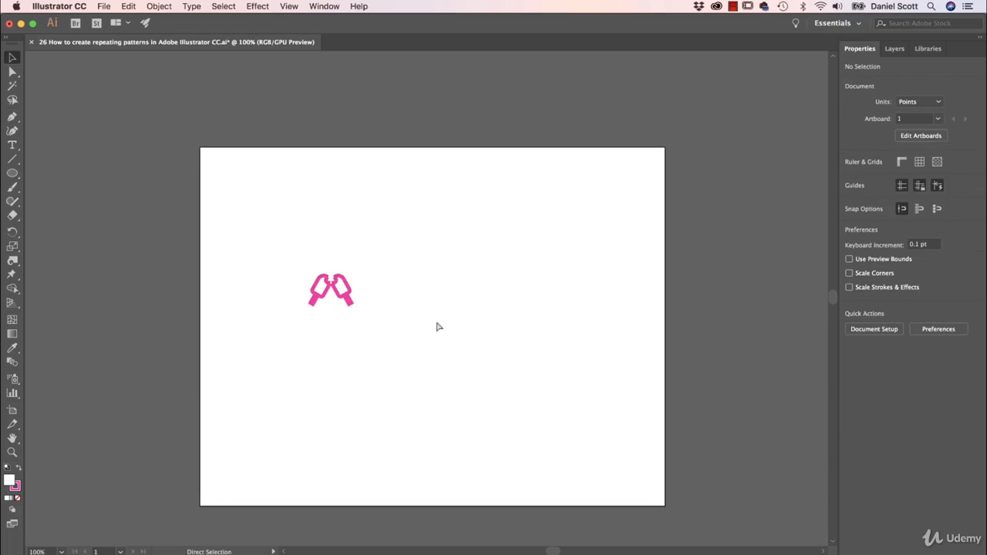
key(super+z)
key(super+z)
- Turn Scale Strokes & Effects back on and scale both lollies down proportionally
click(644, 369)
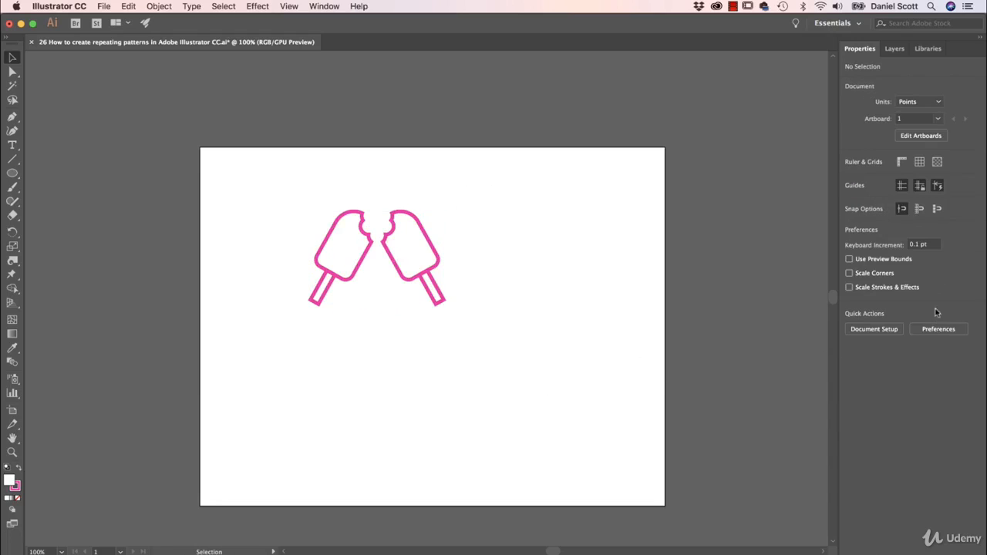
click(849, 287)
drag(328, 195, 496, 298)
drag(445, 211, 349, 276)
click(422, 289)
drag(250, 236, 381, 368)
key(a)
key(super+equal)
key(super+equal)
key(super+equal)
key(v)
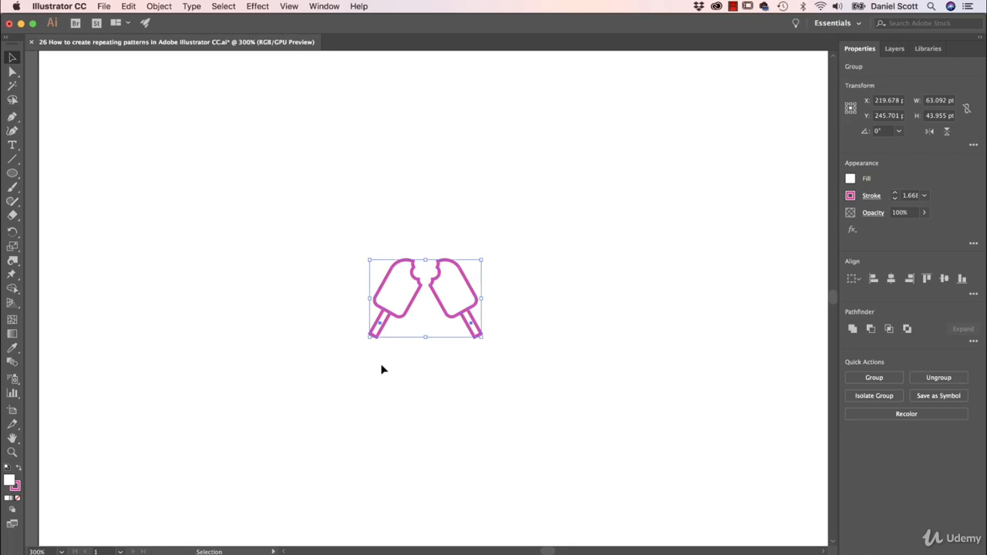
- Open Pattern Options and make a new pattern from the selected lollies
click(319, 5)
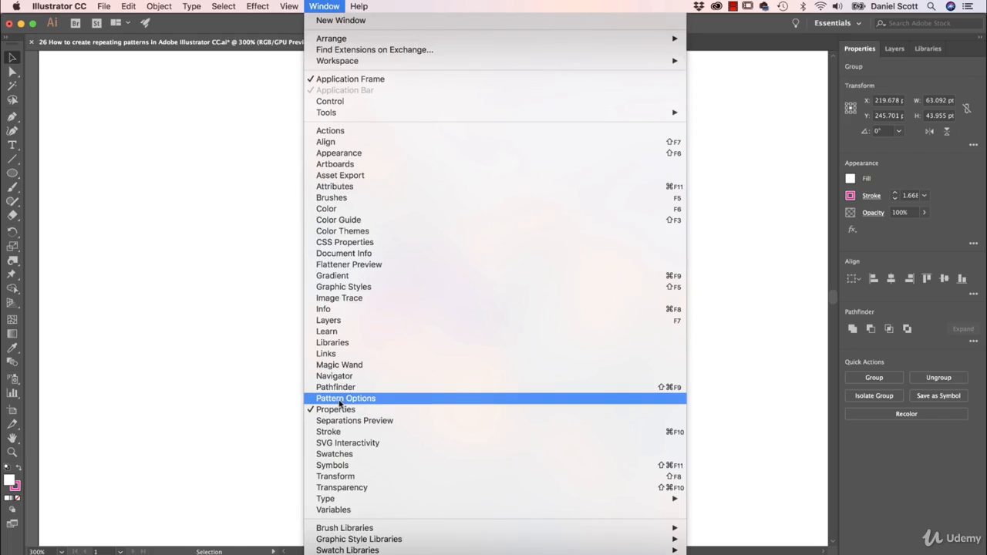
click(339, 401)
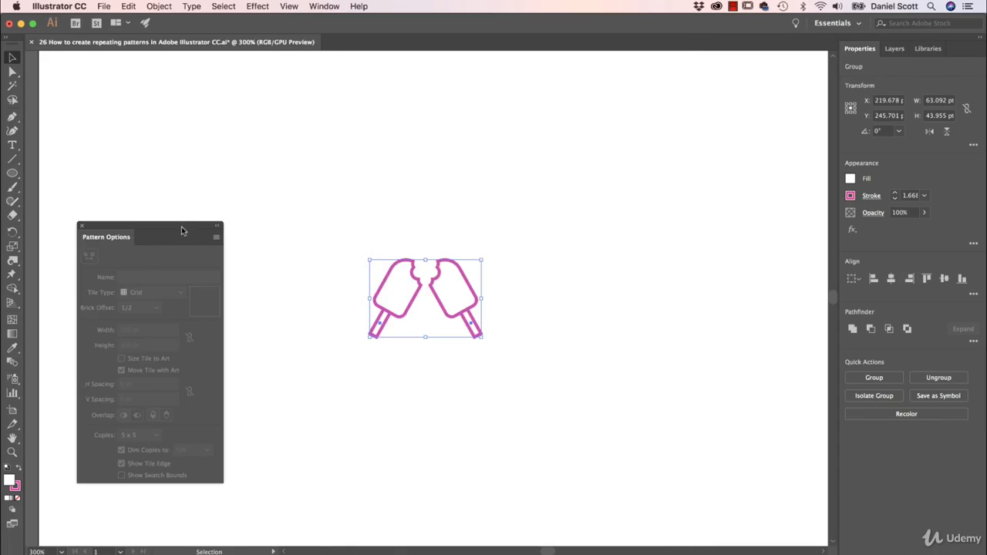
drag(183, 231, 179, 179)
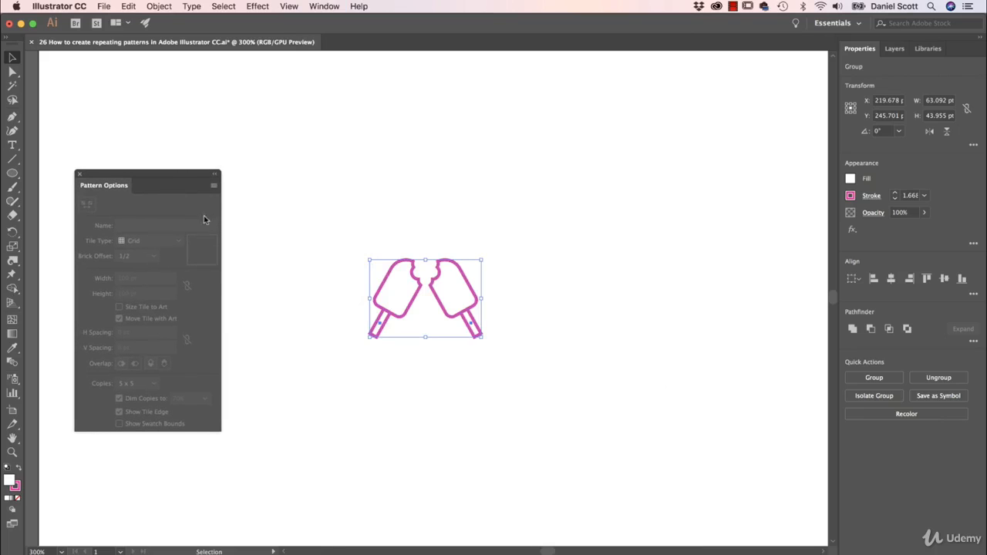
click(214, 187)
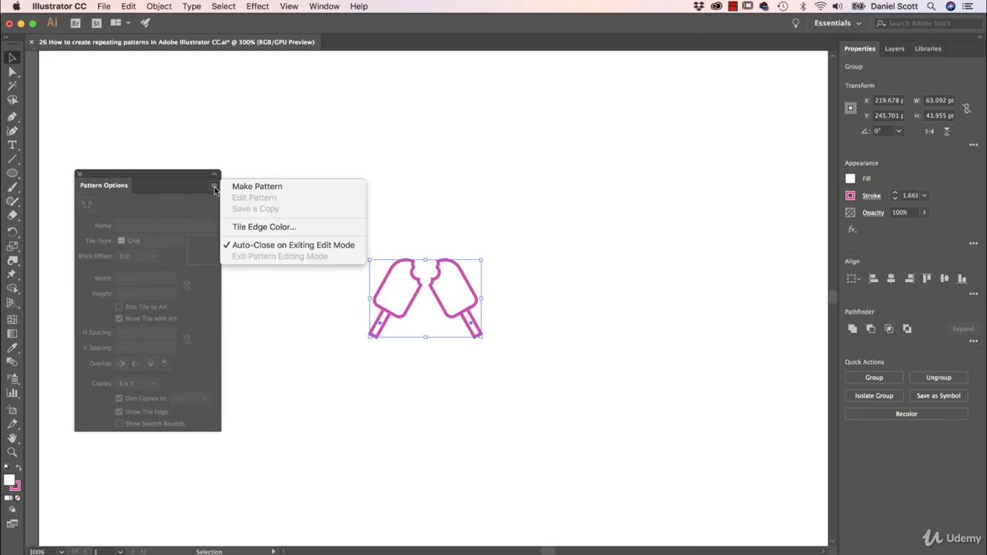
click(237, 188)
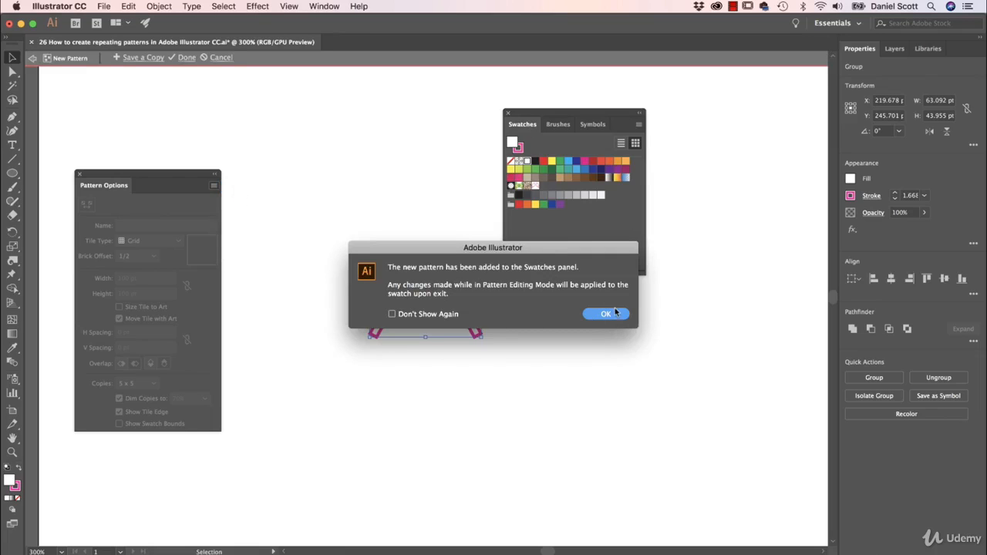
click(606, 314)
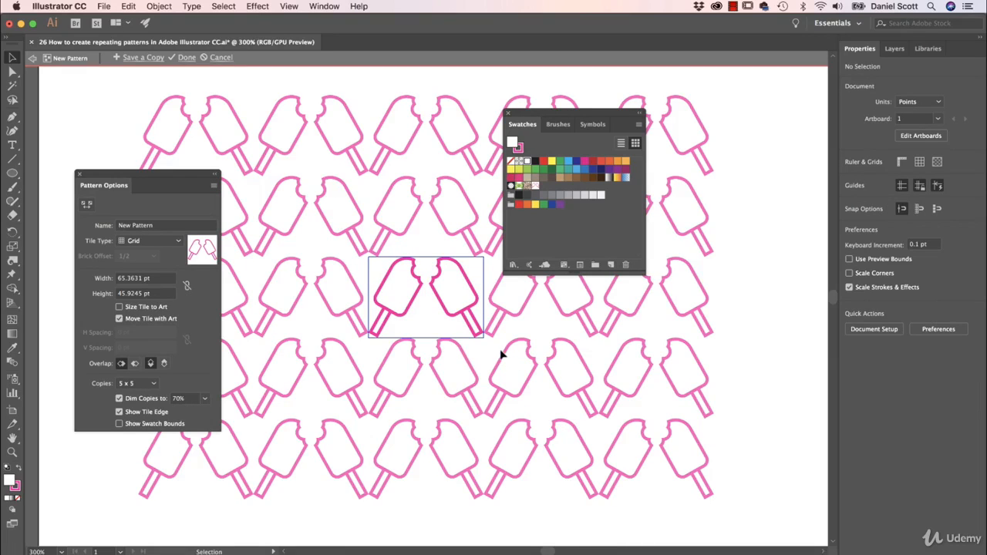
- Set the pattern preview copies to 9 x 9 and turn off Dim Copies
click(132, 384)
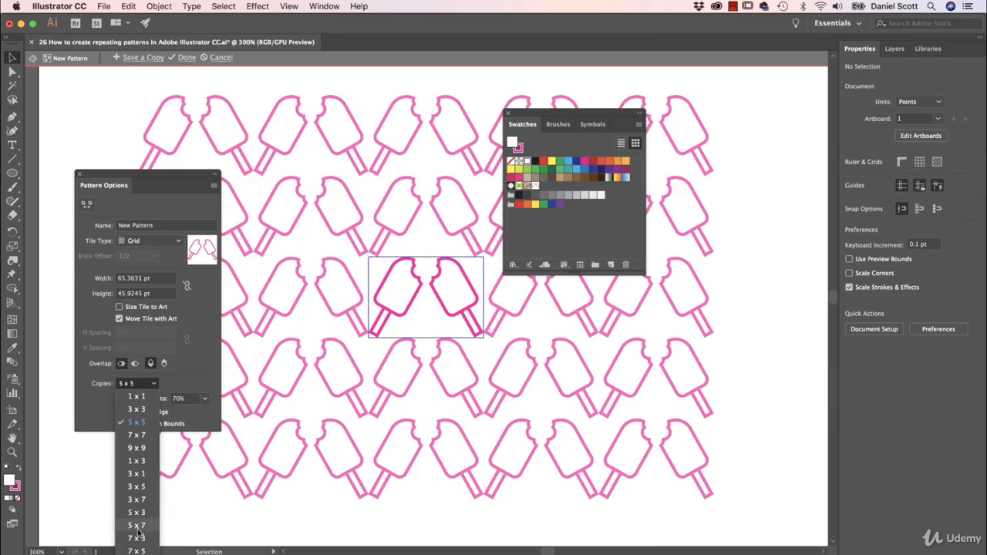
click(137, 447)
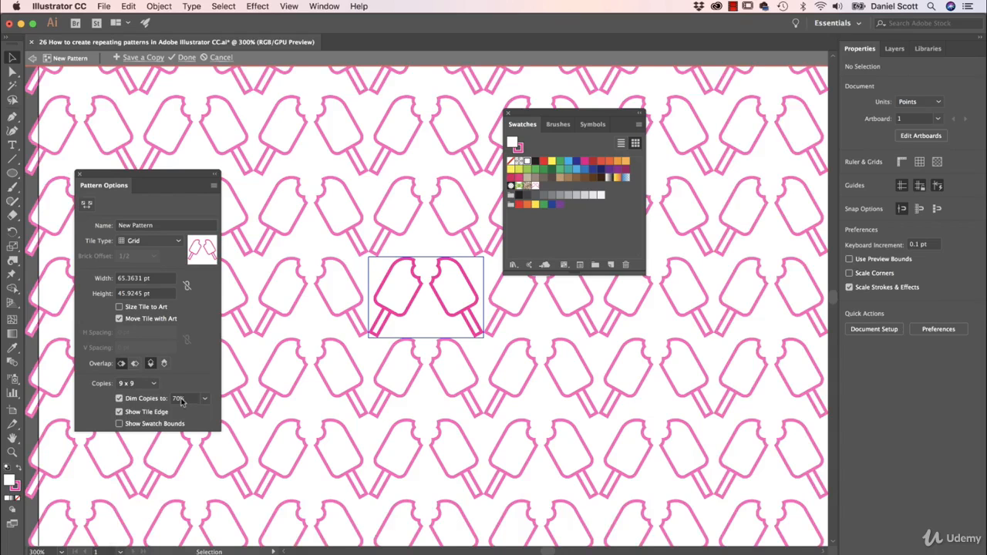
click(119, 398)
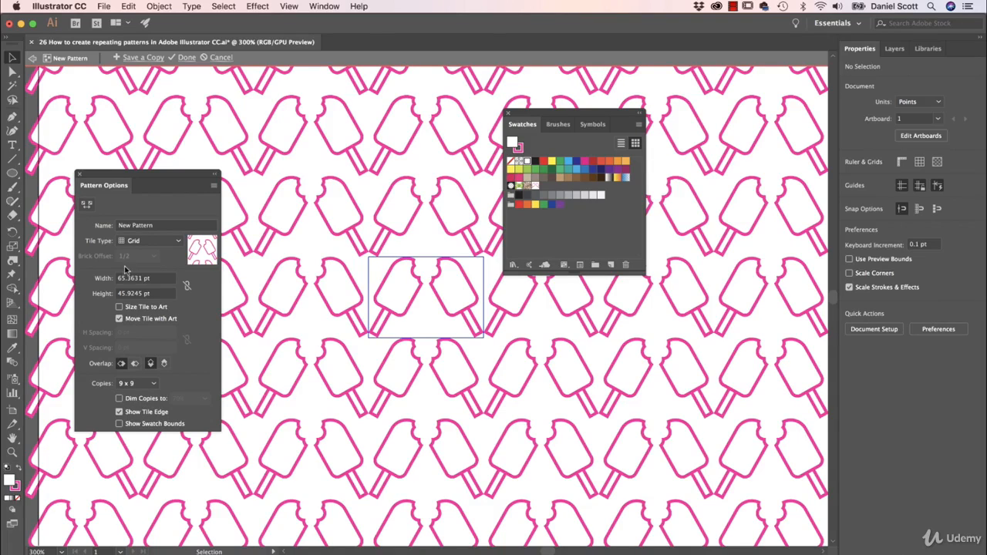
- Name the pattern Ice Block Pattern and, after trying brick tiles, set its tile type to Hex by Column
click(165, 225)
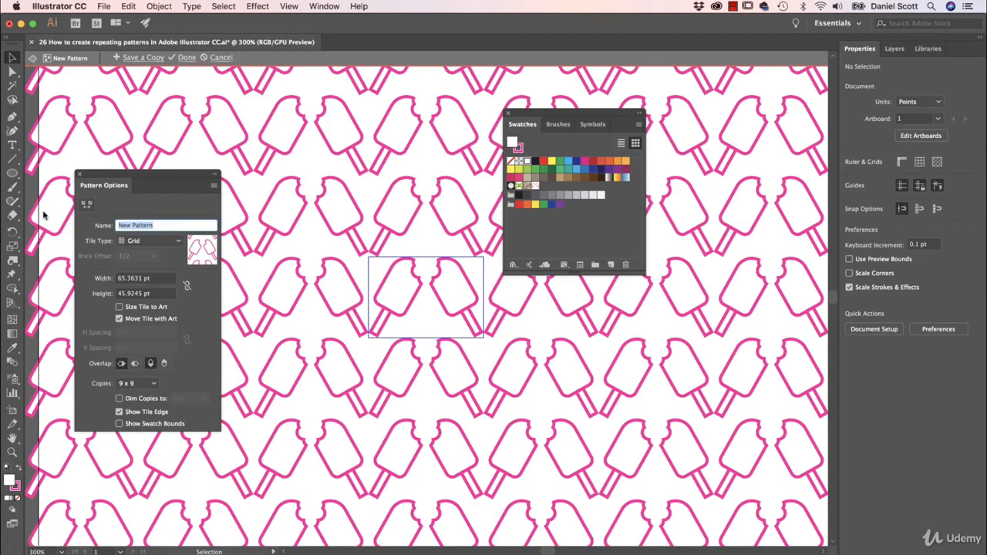
text(Ice Block)
click(155, 241)
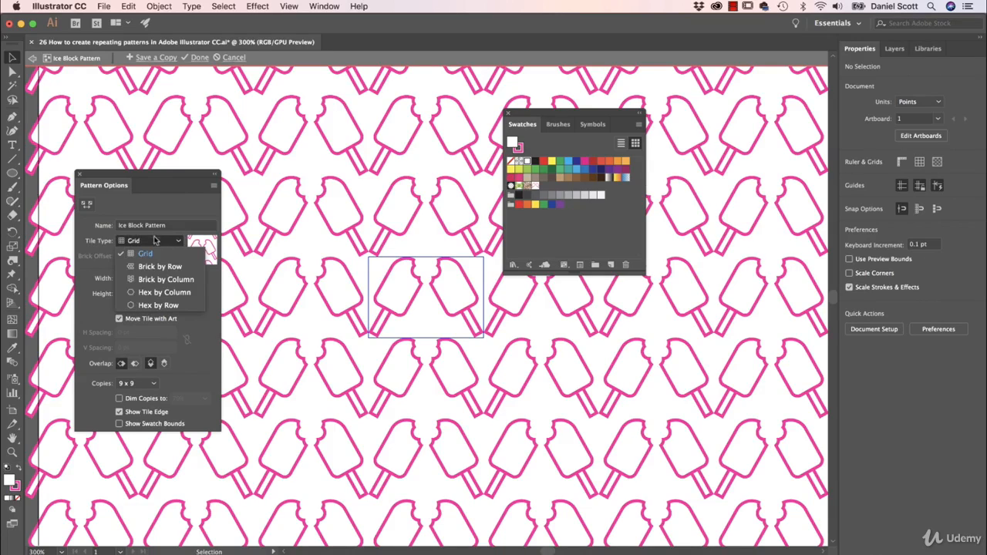
click(159, 267)
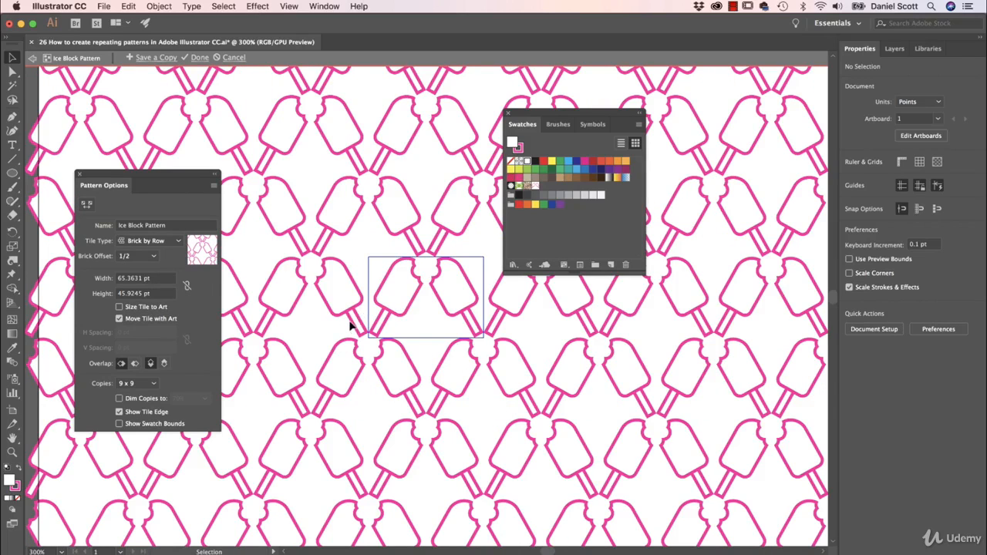
click(146, 243)
click(154, 280)
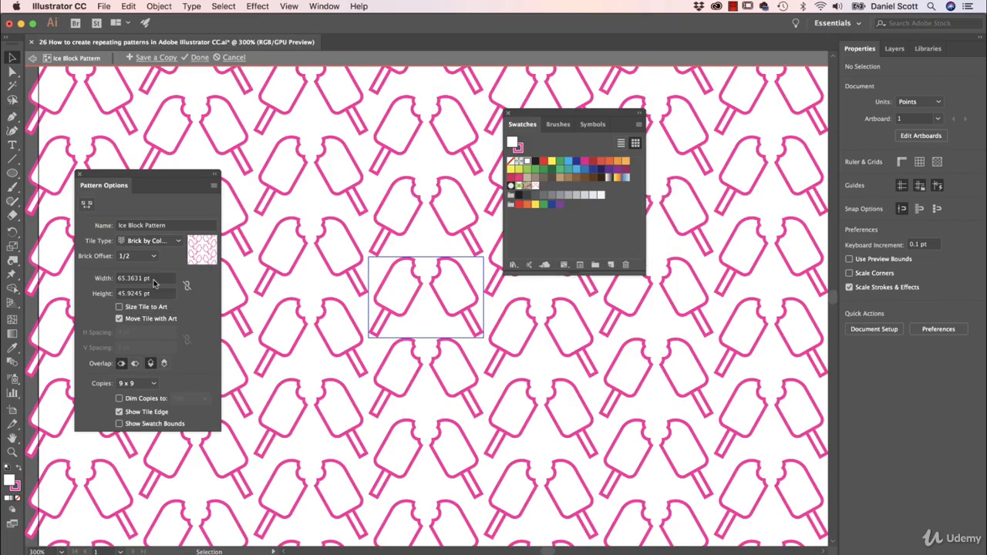
click(162, 243)
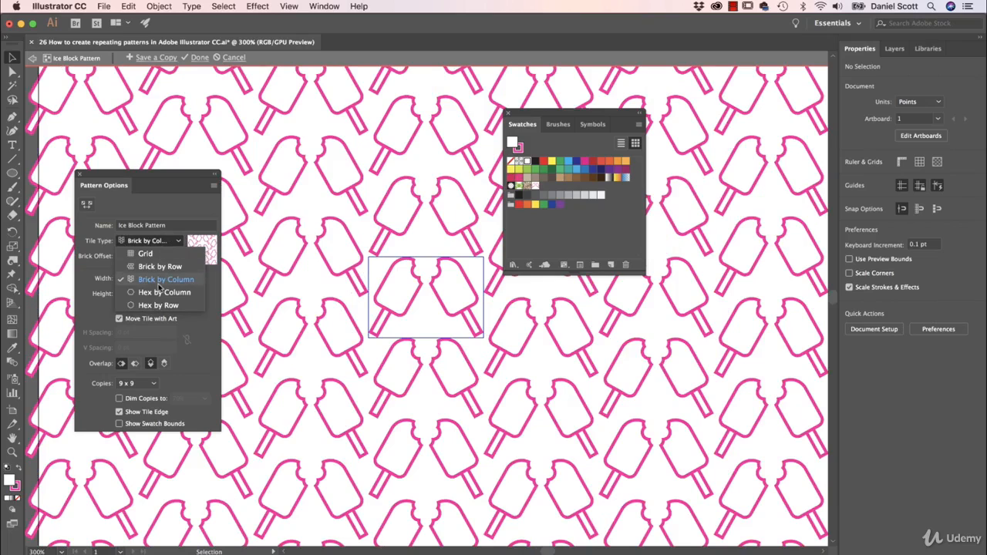
click(158, 293)
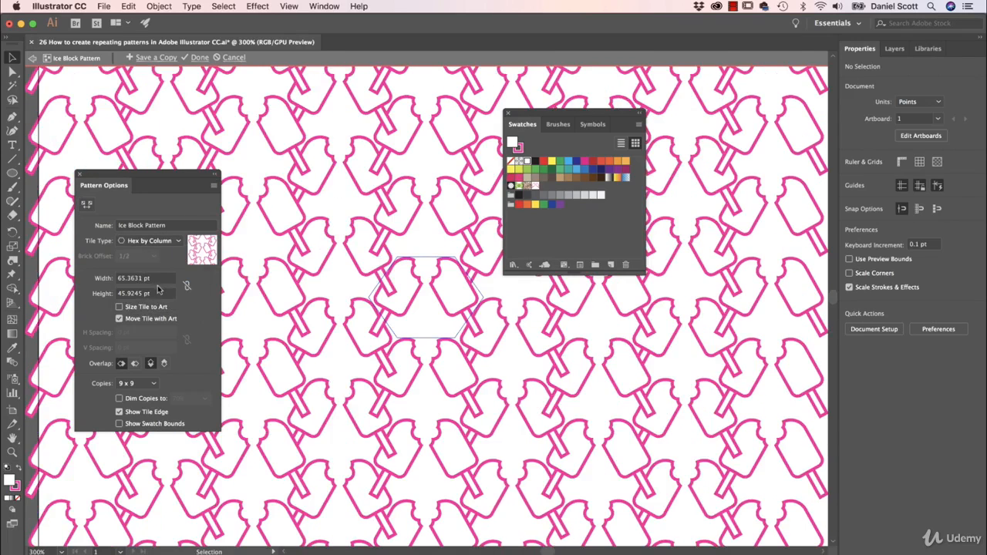
- Nudge one lolly inside the tile, paste a copy of it and rotate the copy to about 54°
click(413, 307)
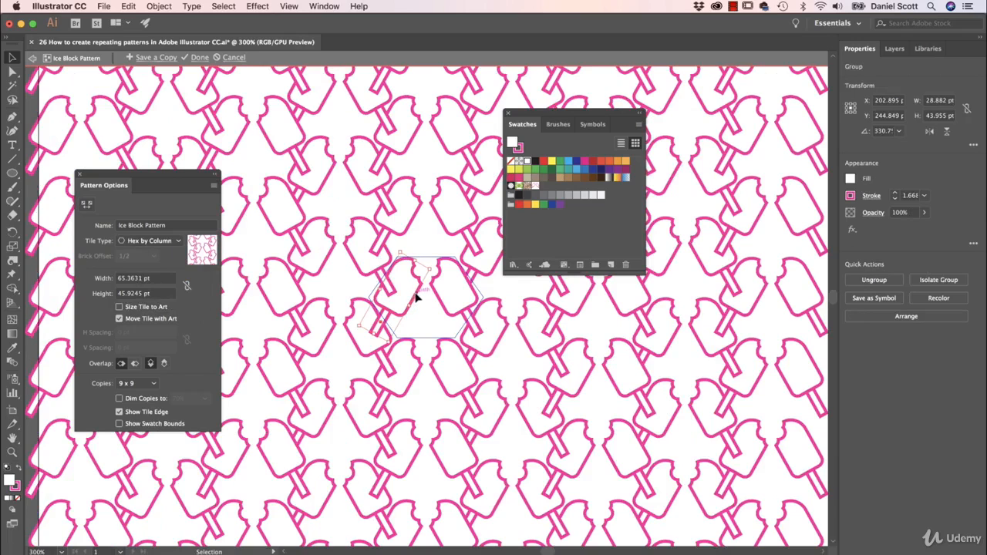
drag(414, 291, 458, 308)
key(super+c)
key(super+v)
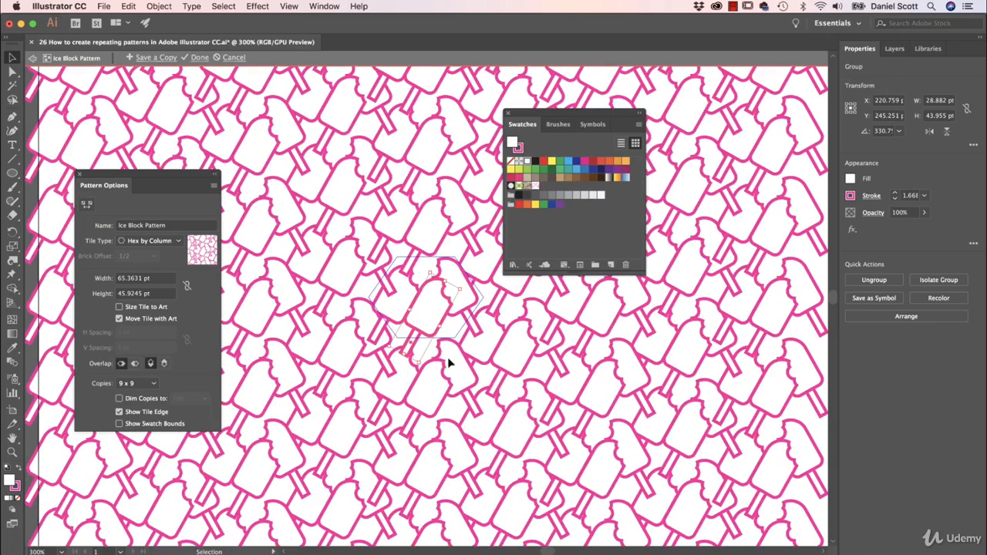
drag(425, 363, 502, 290)
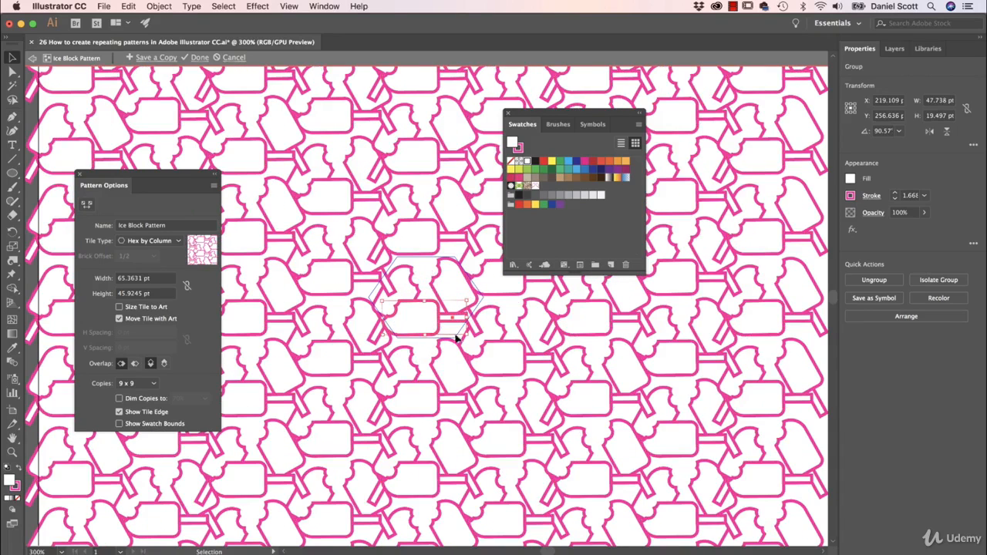
drag(473, 333, 452, 331)
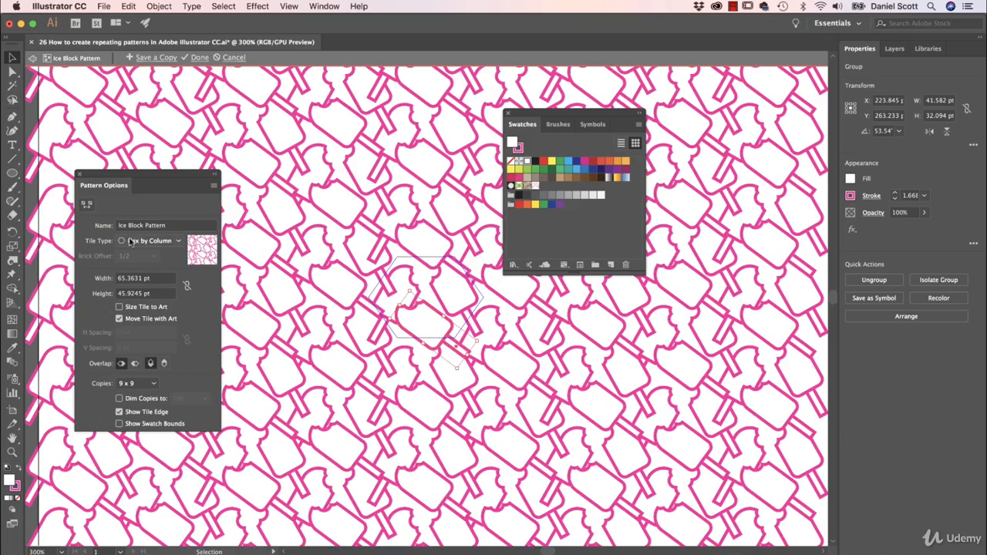
- Close the floating panels and finish editing the pattern
click(79, 176)
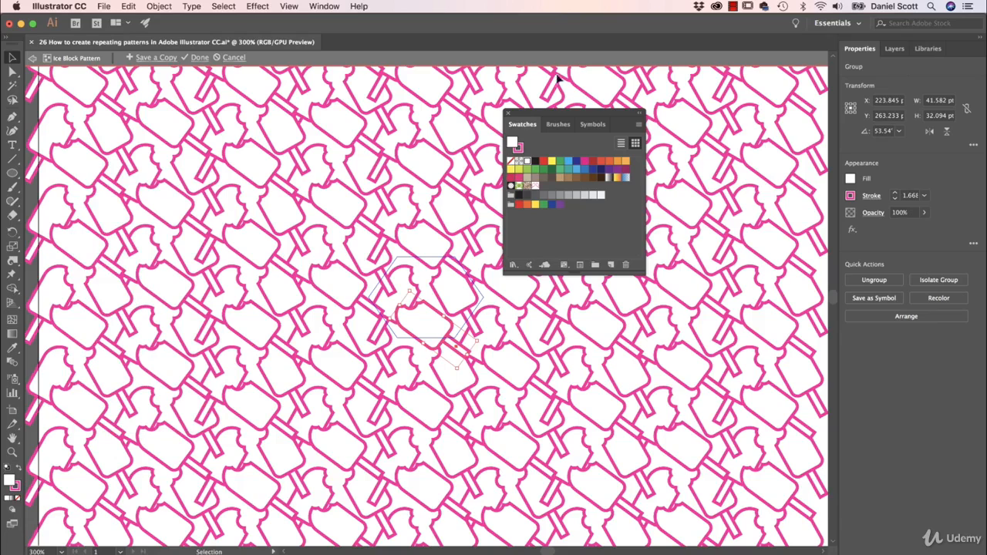
click(508, 113)
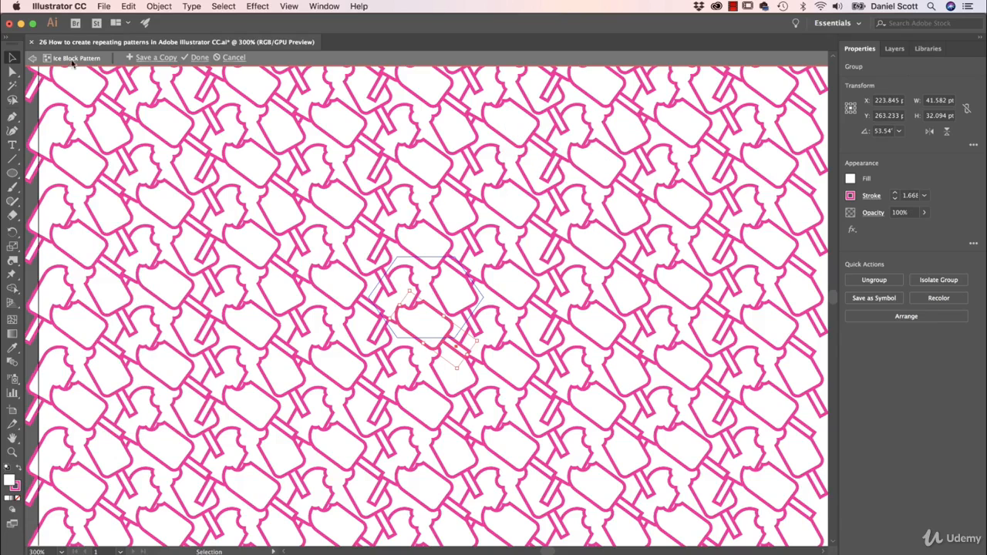
click(199, 57)
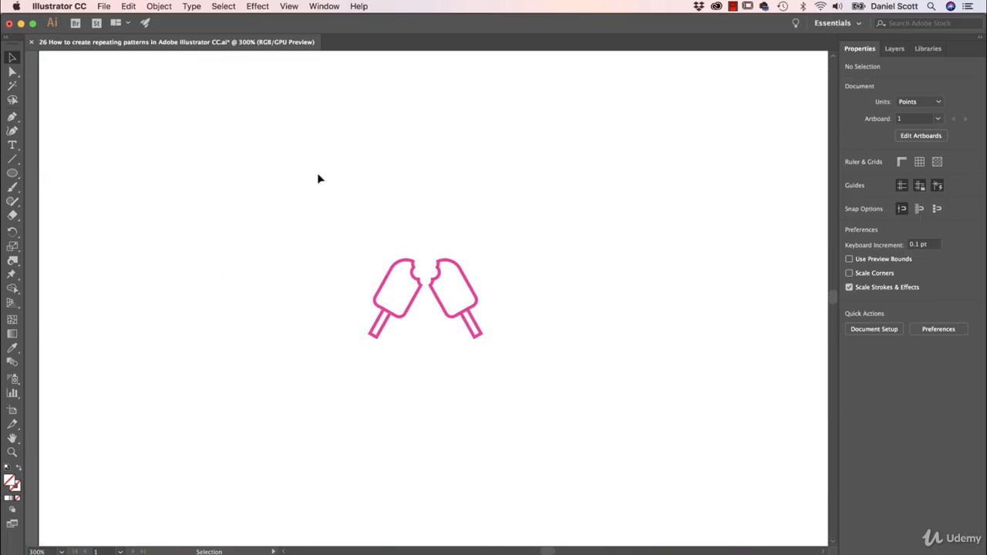
- Delete the original lollies from the artboard
drag(307, 205, 542, 378)
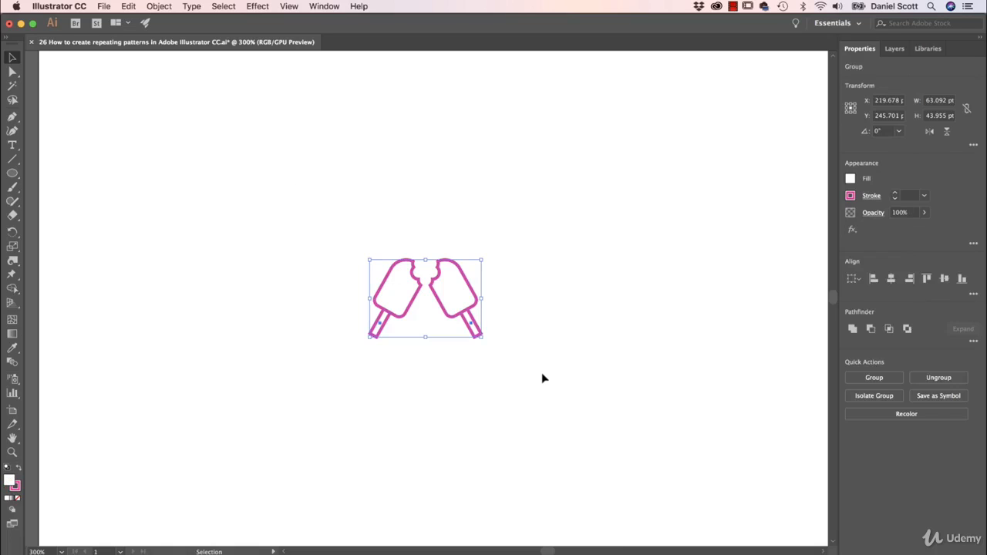
key(Delete)
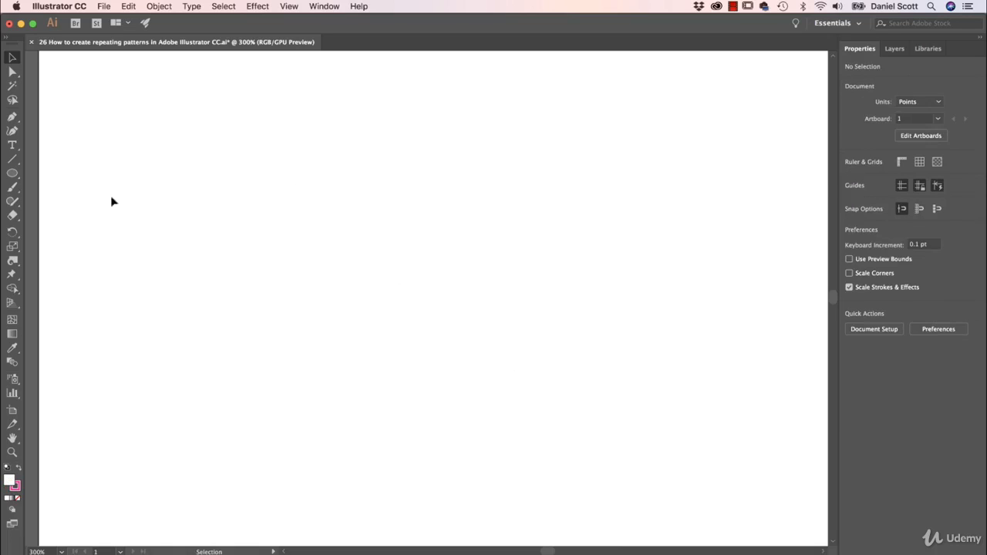
- Draw a rectangle covering the whole artboard, about 792 by 612 pt
drag(11, 171, 47, 172)
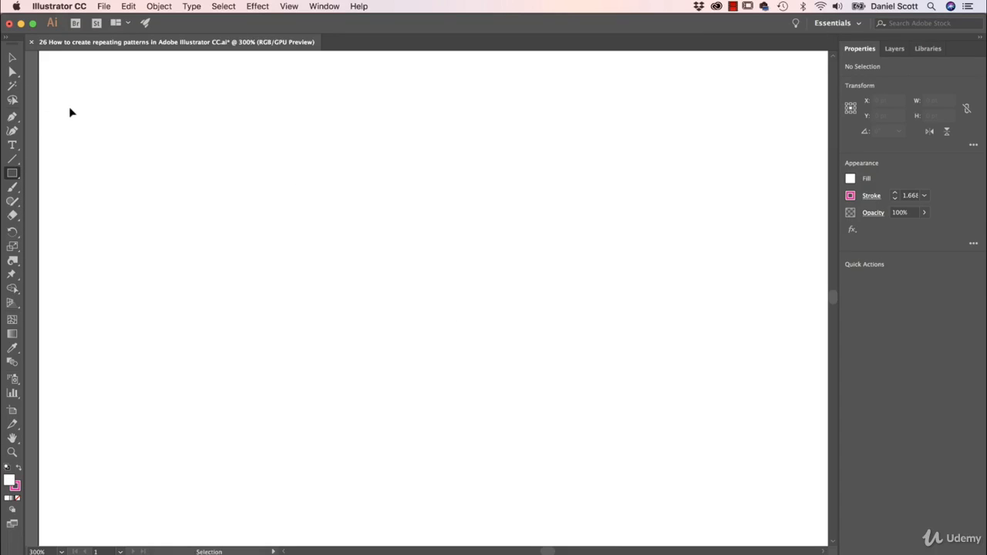
key(super+minus)
key(super+minus)
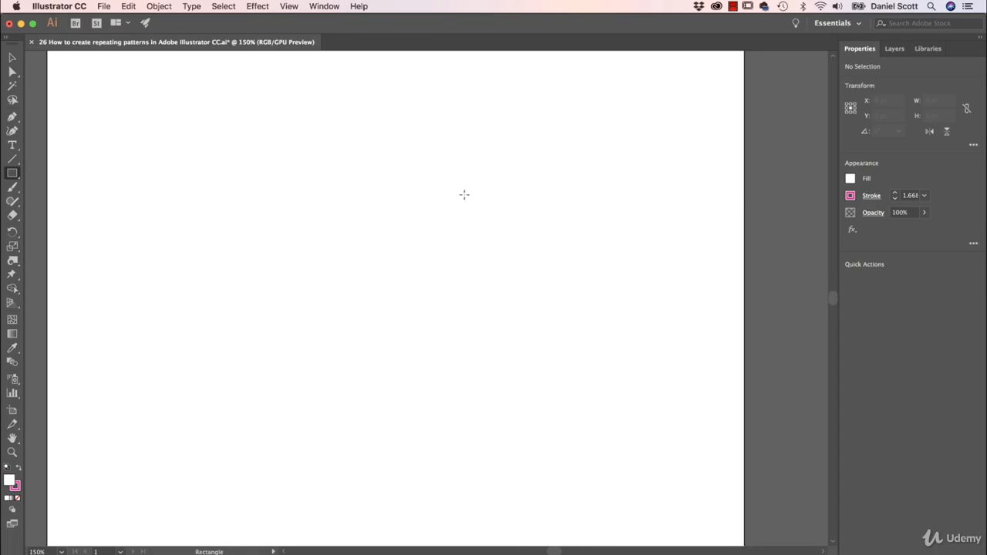
key(super+minus)
key(super+minus)
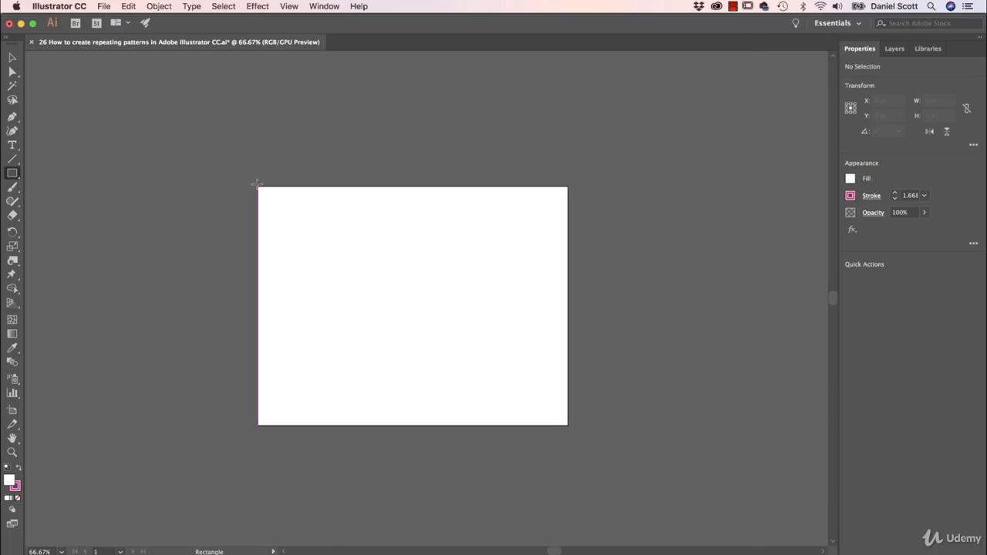
drag(256, 185, 566, 425)
- Fill the rectangle with the Ice Block Pattern swatch
click(851, 178)
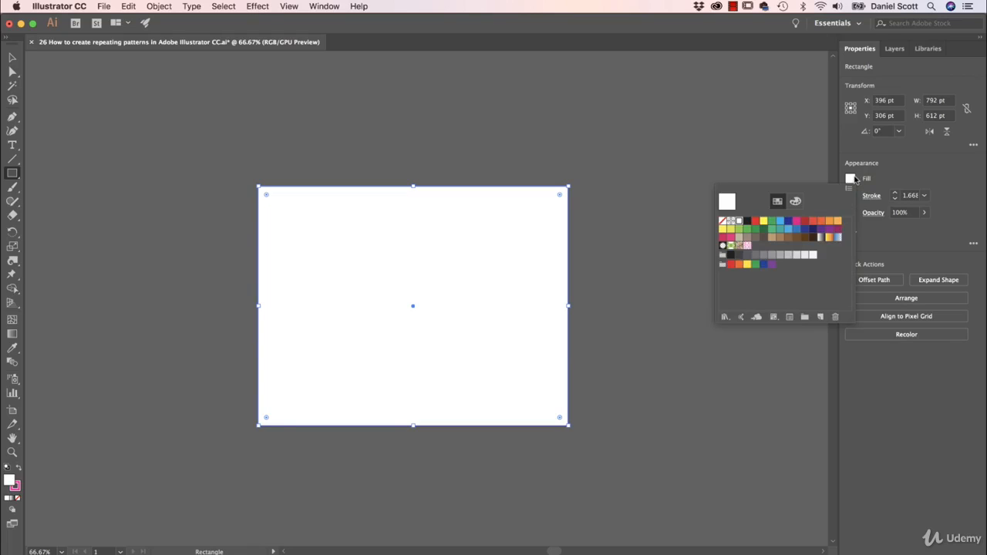
click(748, 247)
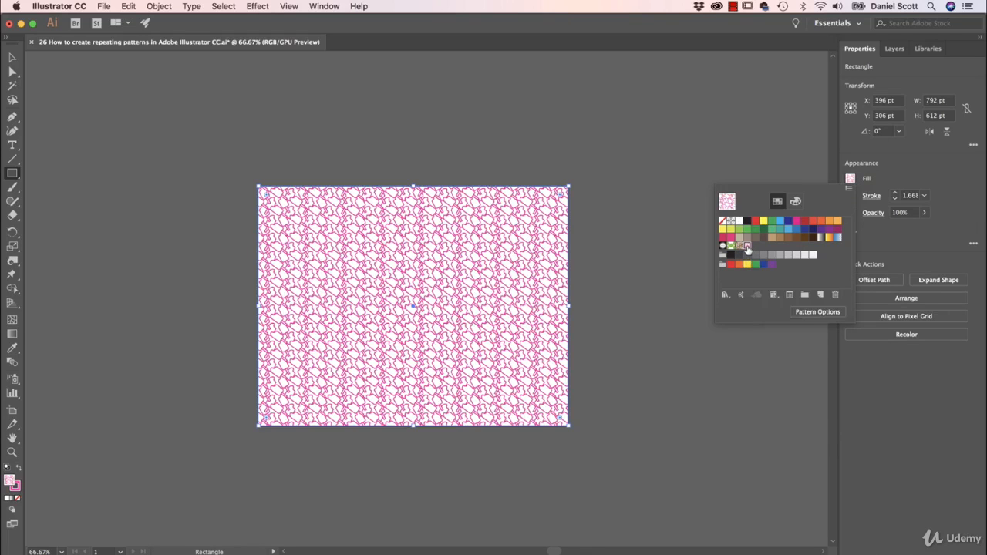
click(661, 265)
click(12, 58)
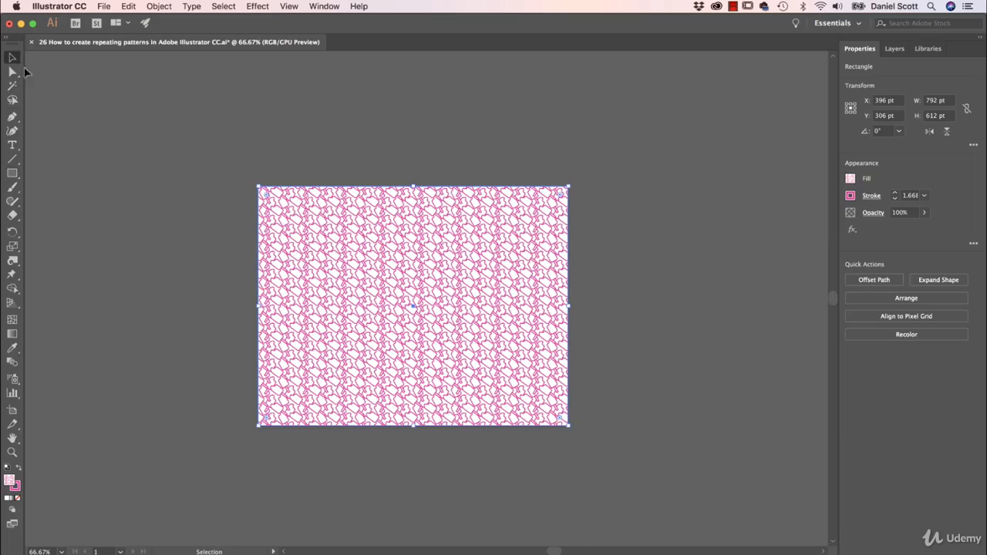
- Zoom in on the pattern-filled rectangle to inspect the tiling up close, then zoom back out
click(97, 130)
key(super+equal)
key(super+equal)
key(super+equal)
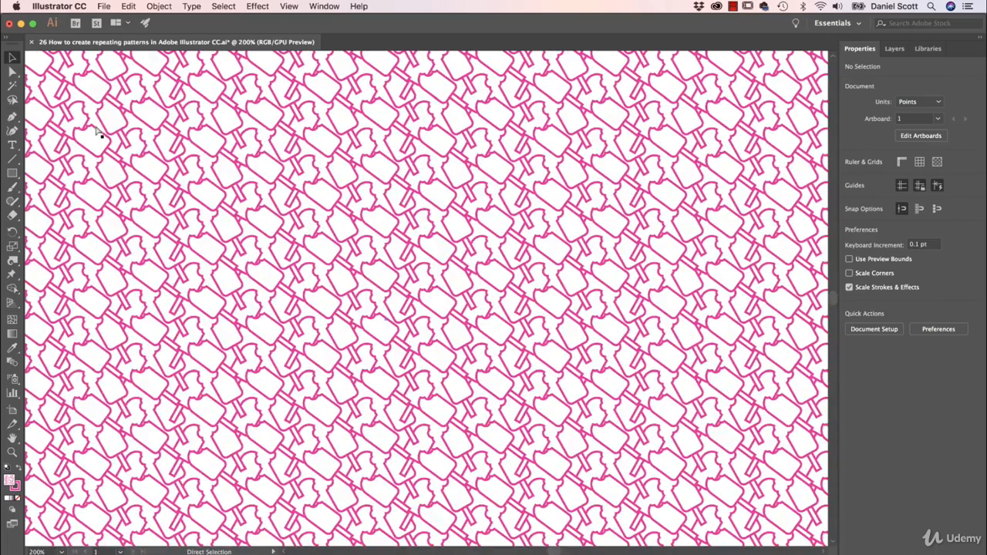
key(super+minus)
key(super+minus)
key(super+minus)
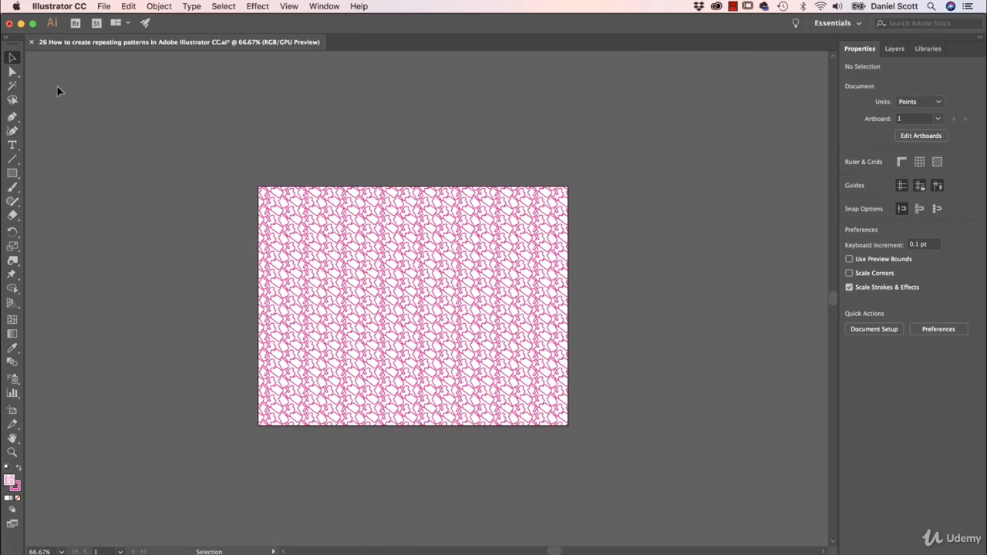
- Try stretching the patterned rectangle from its corner handle and undo the resize
key(super+1)
click(334, 269)
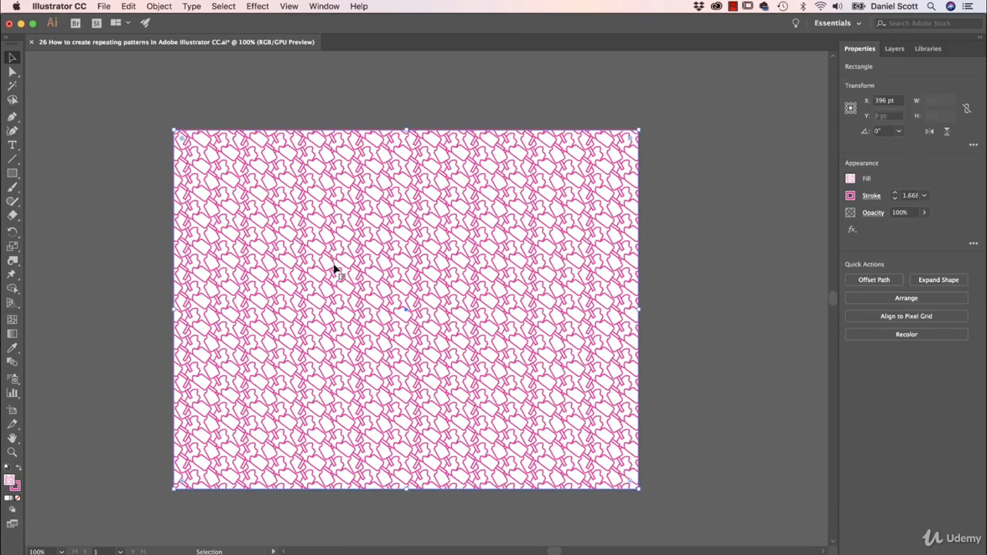
drag(639, 488, 737, 263)
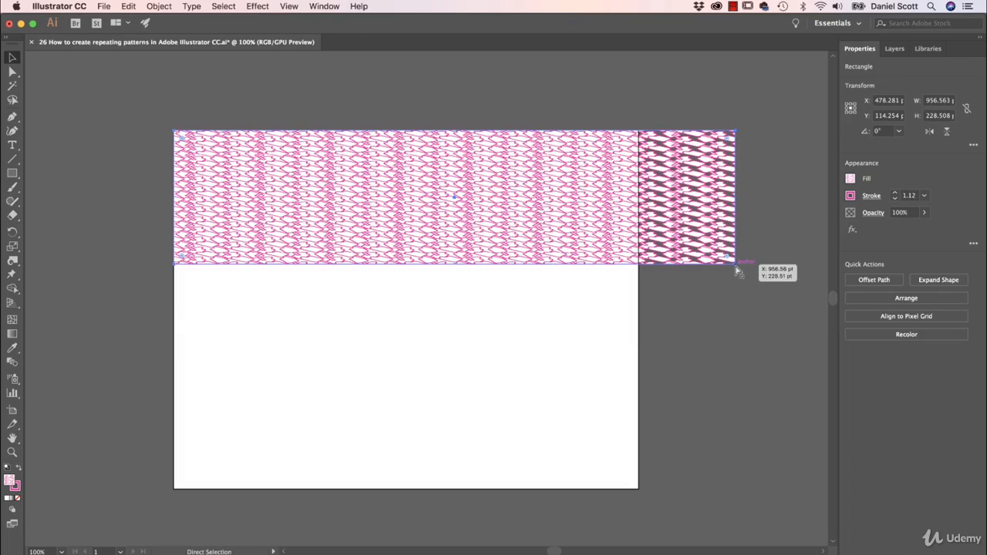
key(super+z)
key(super+z)
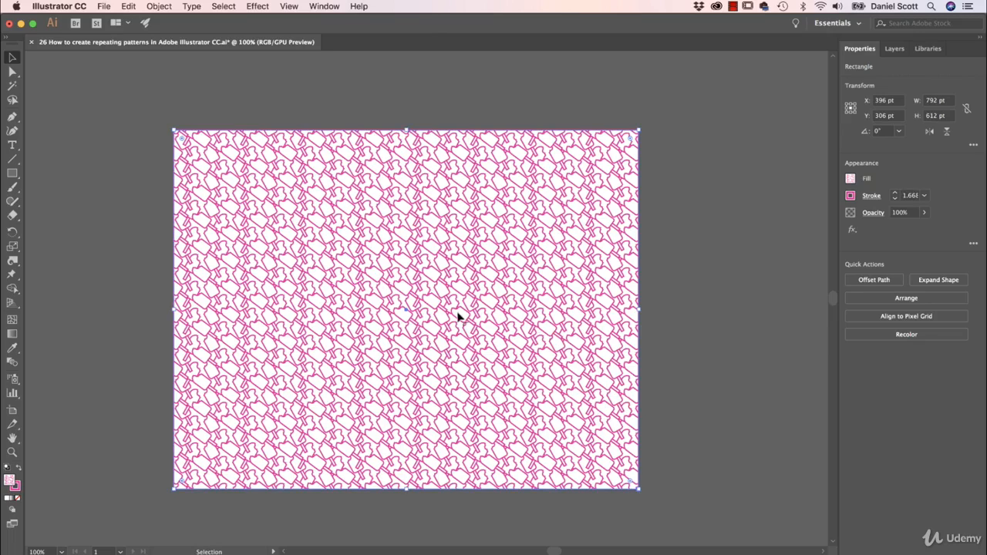
- Open the Transform panel and set its transform option to Transform Object Only
click(337, 6)
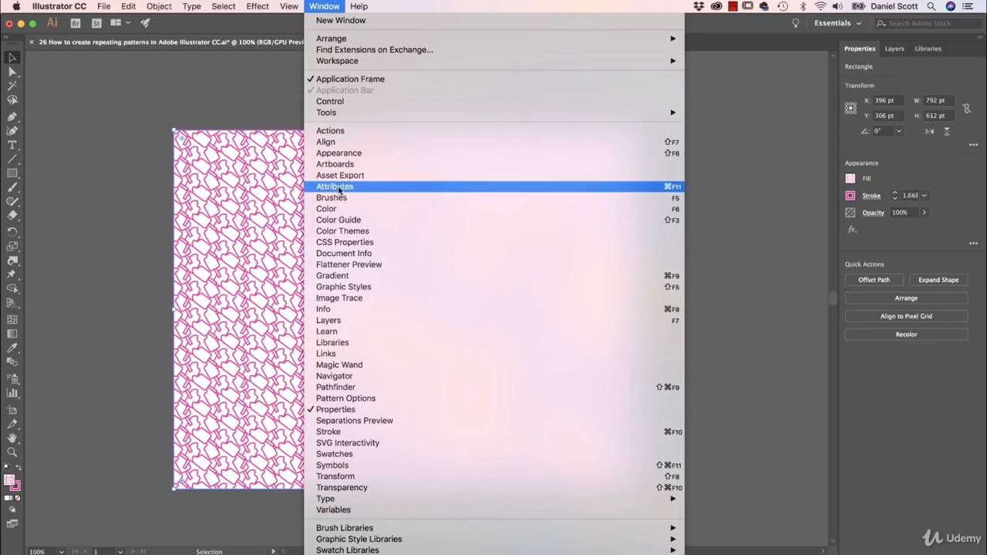
click(358, 476)
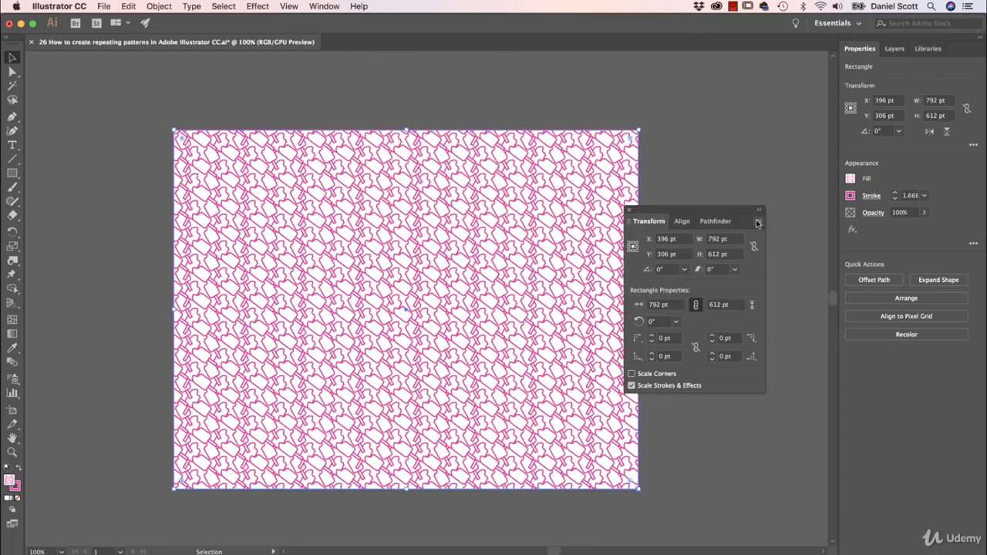
click(758, 223)
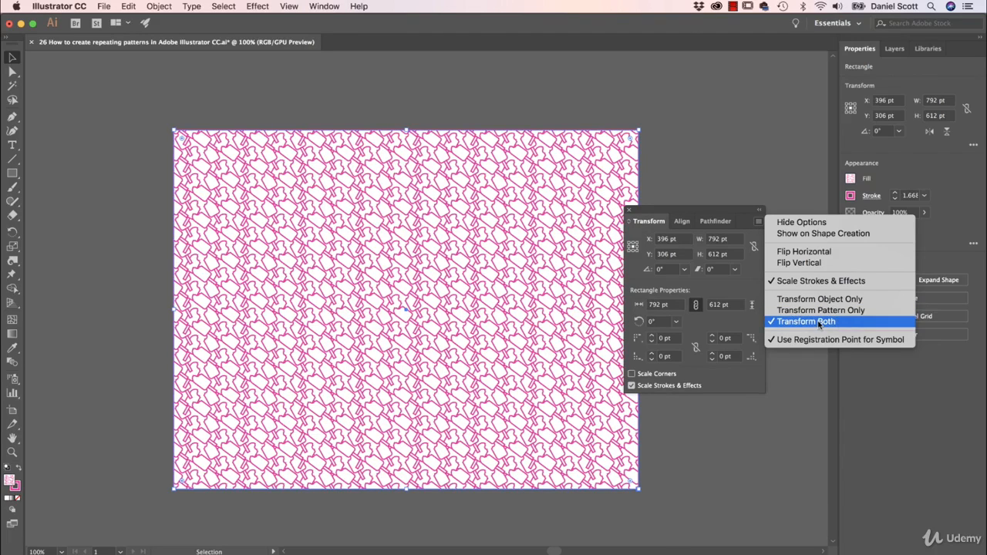
click(832, 300)
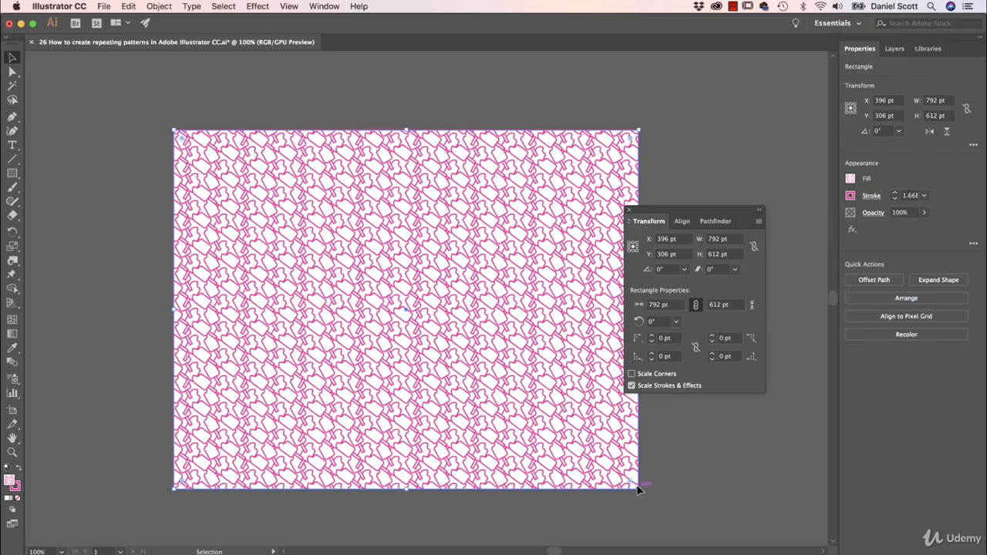
mouse_move(639, 490)
mouse_down()
mouse_move(545, 408)
mouse_move(370, 379)
mouse_move(637, 491)
mouse_up()
click(439, 344)
click(349, 363)
click(695, 439)
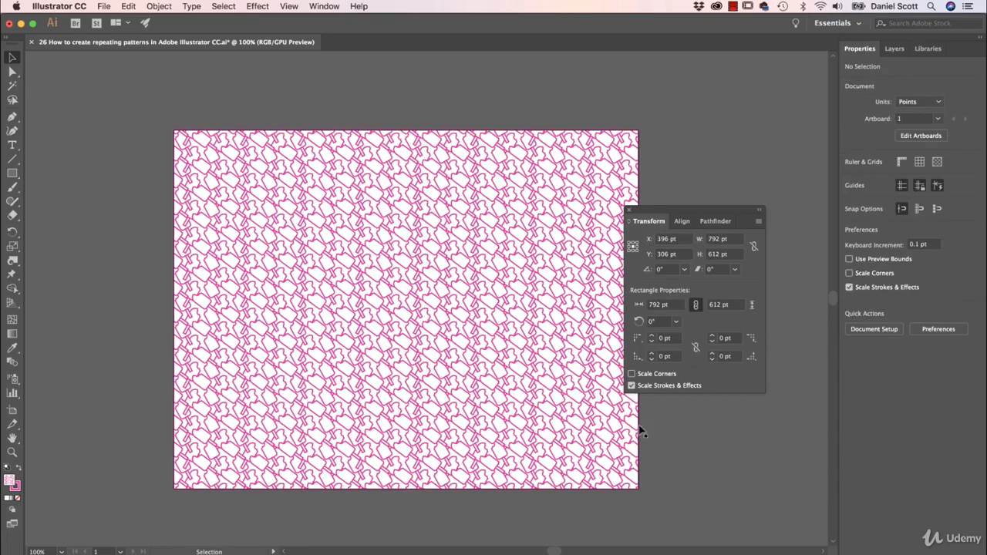
- Switch the Transform panel option back to Transform Both and close the panel
click(760, 223)
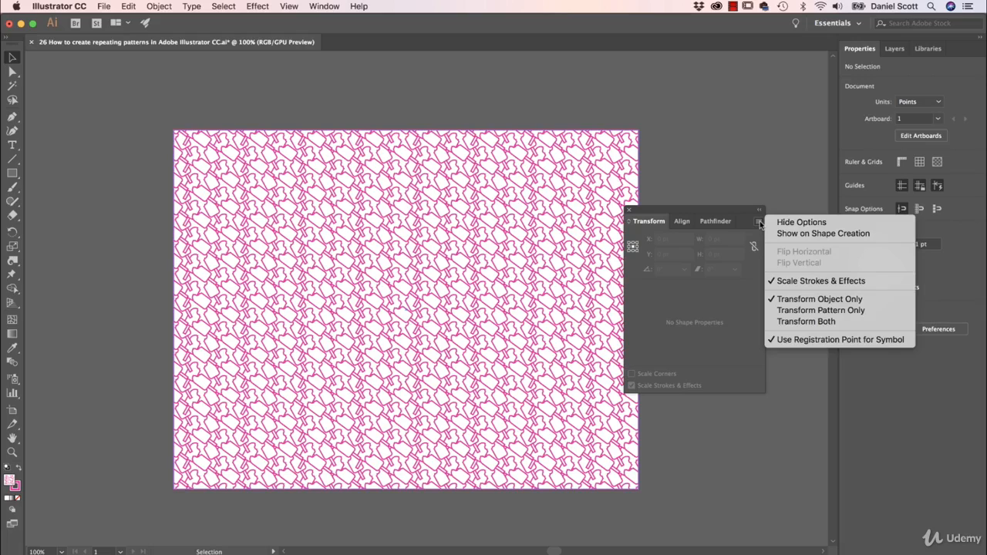
click(794, 323)
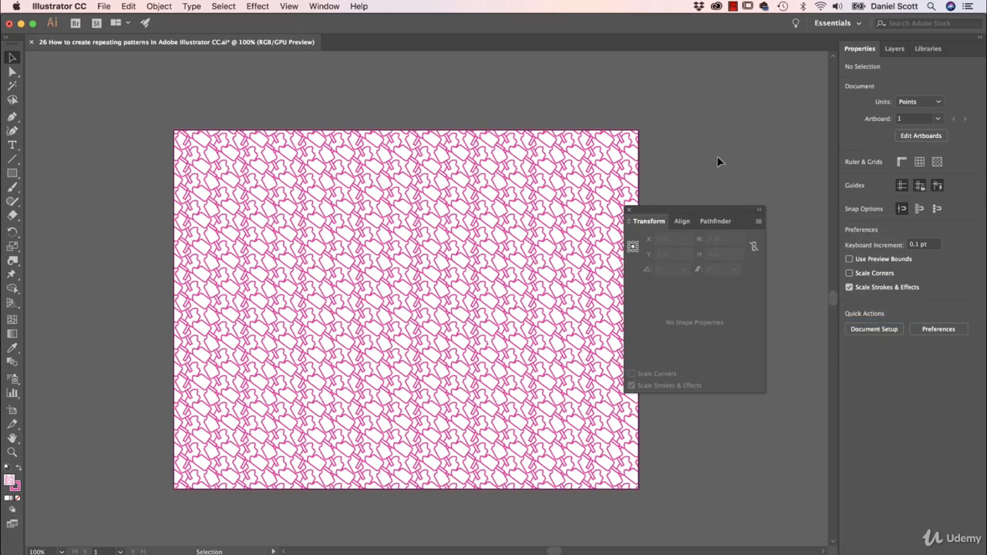
click(629, 209)
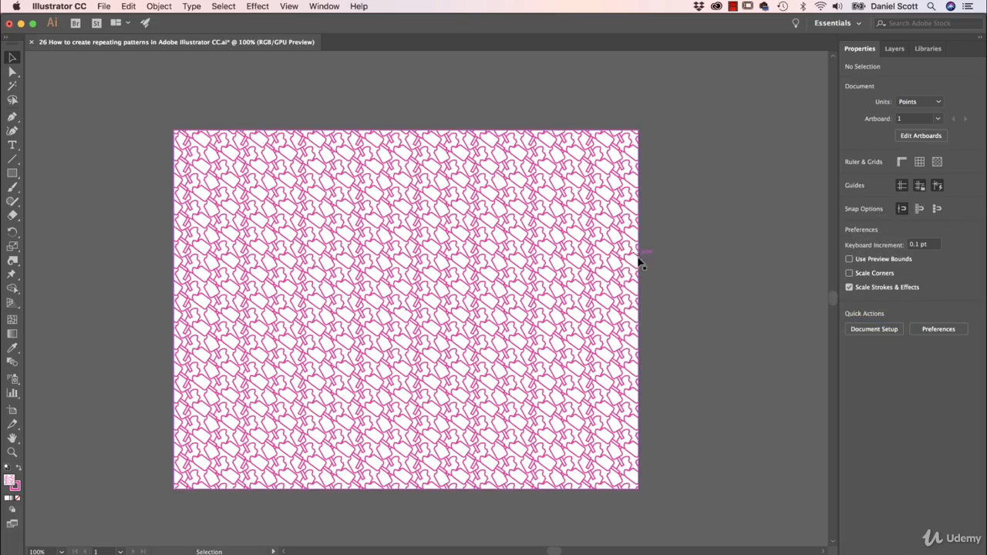
- Create a new document with the default settings
click(603, 231)
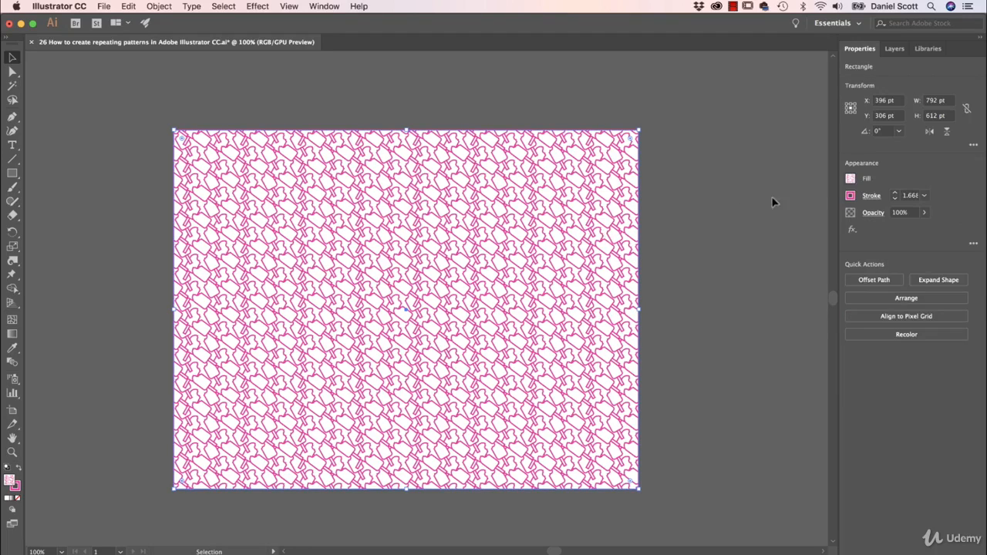
click(849, 179)
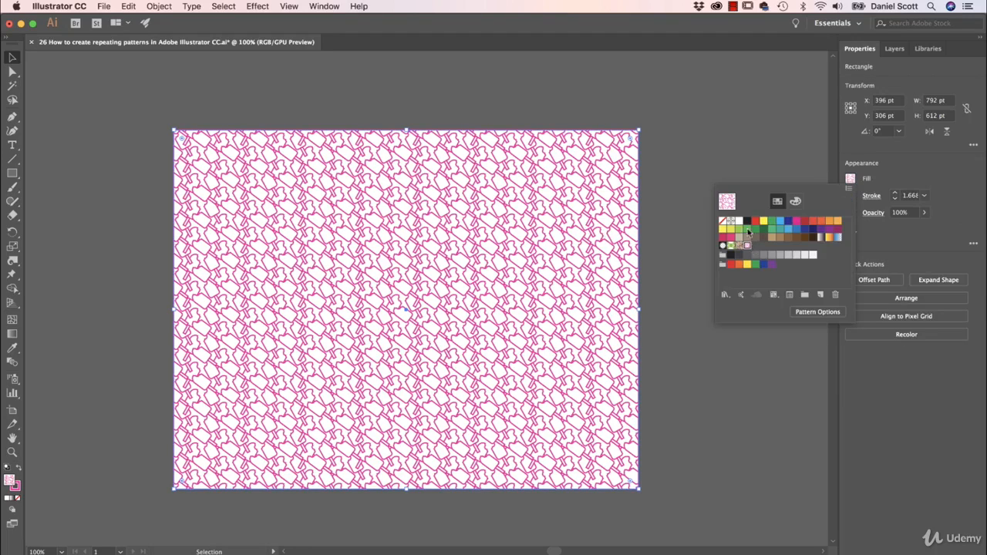
click(697, 130)
key(super+n)
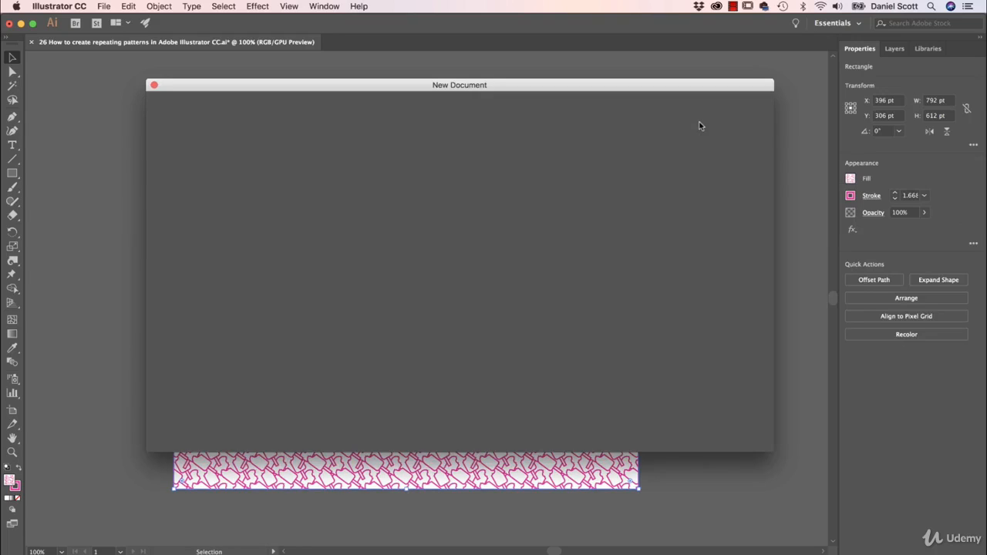
key(Return)
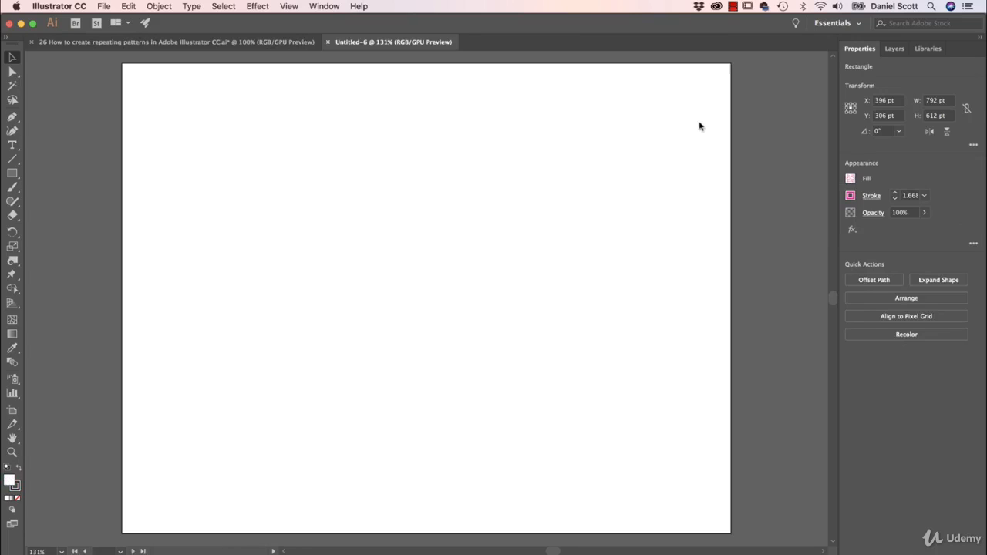
- Draw a rectangle about 366 by 211 pt in the new document
click(12, 173)
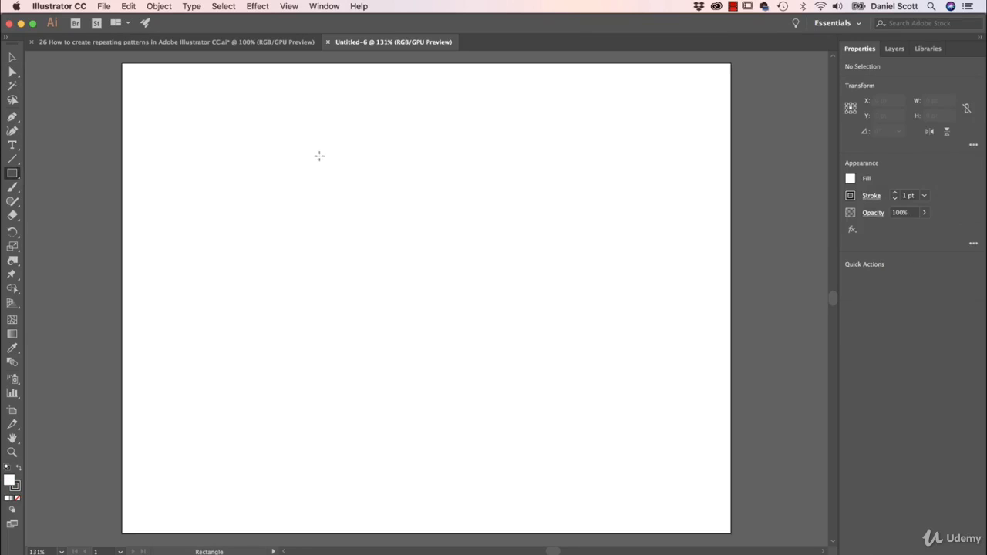
drag(319, 157, 601, 318)
- Preview the brown swirl and Foliage pattern swatches as the rectangle's fill
click(849, 180)
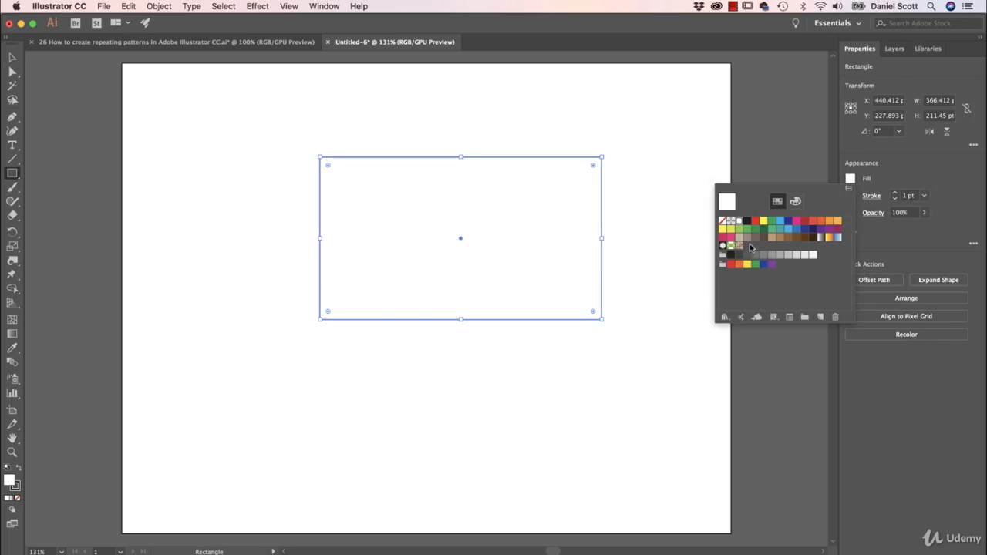
click(739, 245)
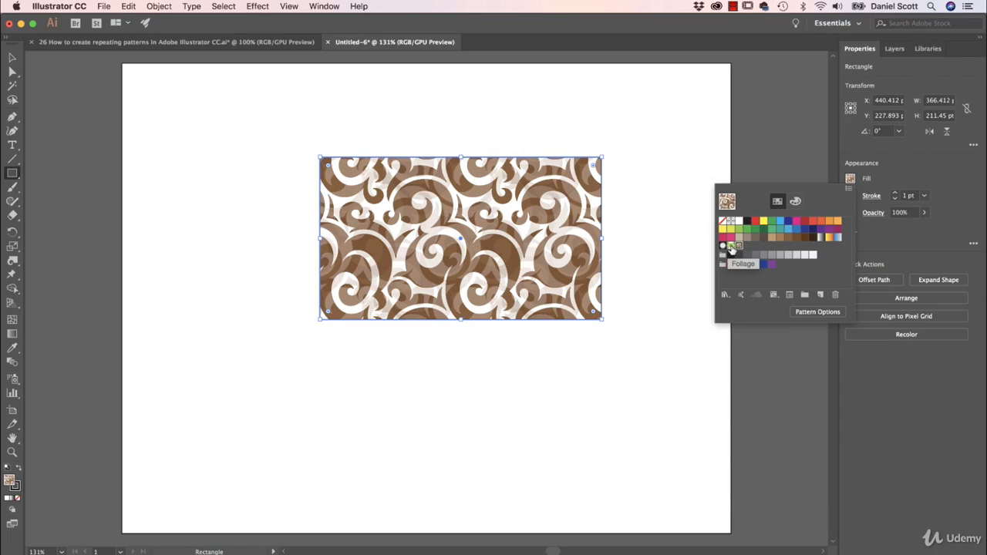
click(731, 246)
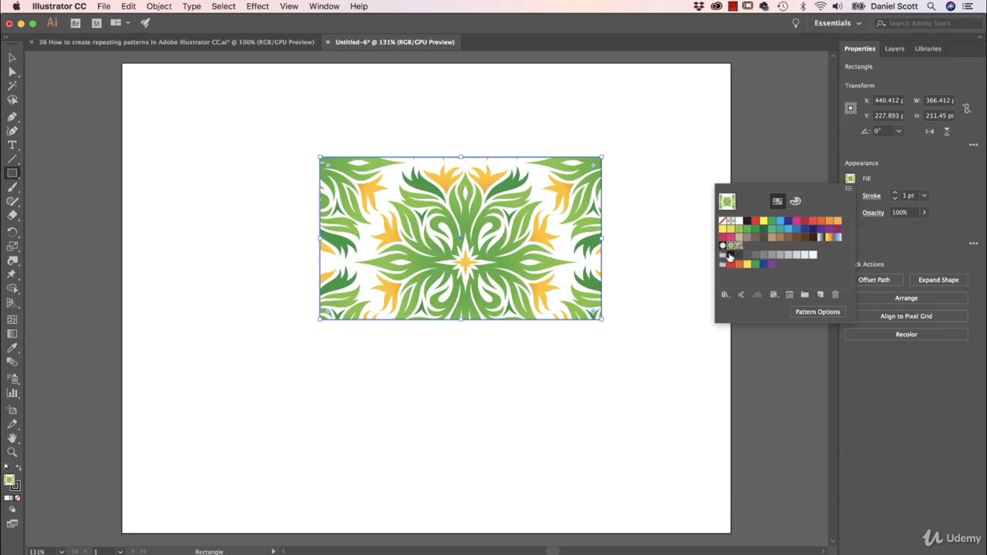
click(740, 246)
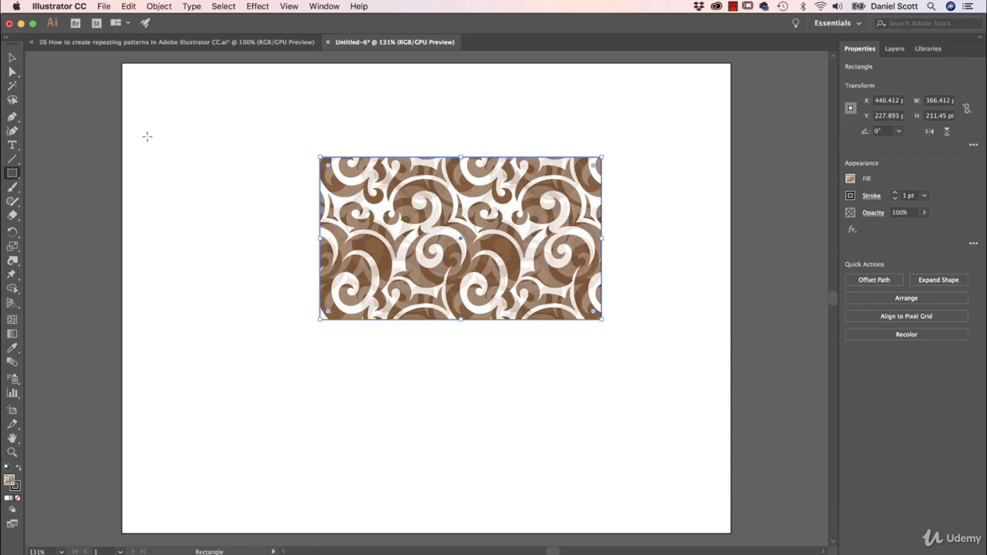
- Copy the Ice Block patterned rectangle from the original document into the new one, then undo the paste
click(243, 134)
click(37, 144)
click(12, 57)
click(245, 49)
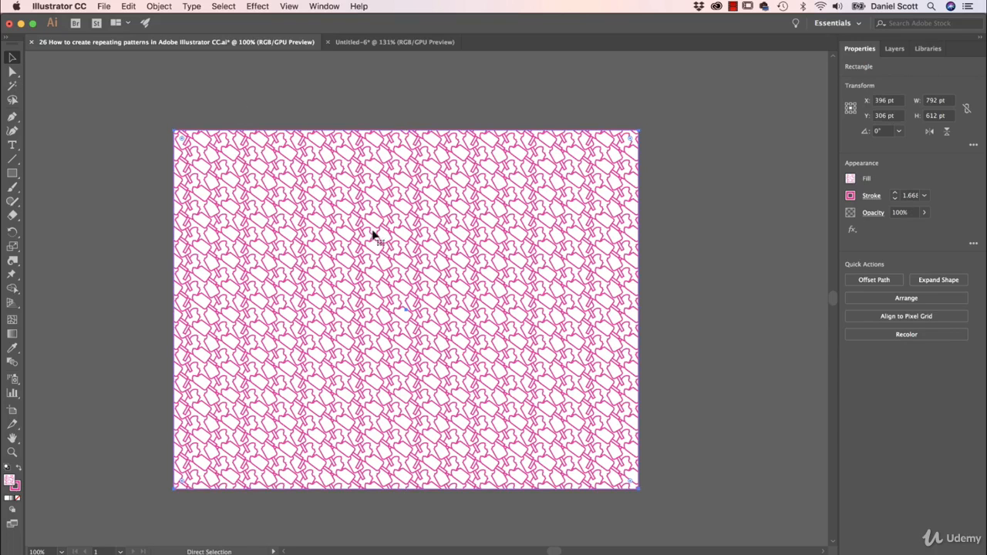
key(super+c)
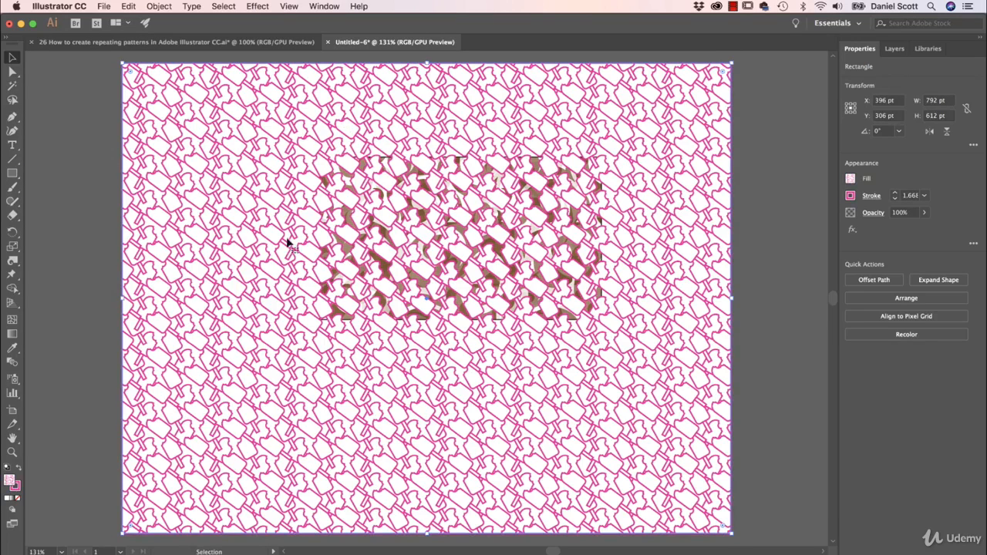
key(super+z)
- Fill the new document's rectangle with the Ice Block Pattern swatch
click(282, 99)
click(574, 276)
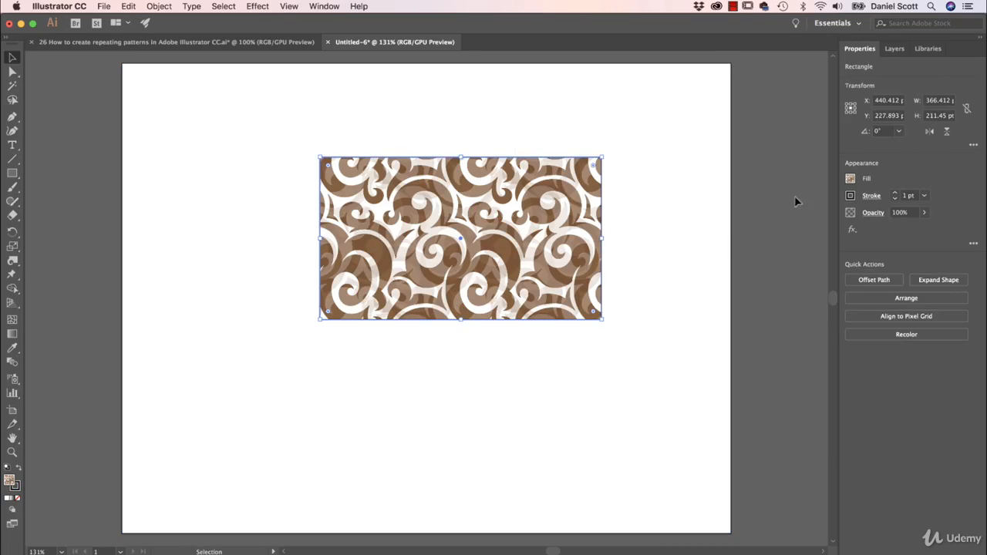
click(851, 179)
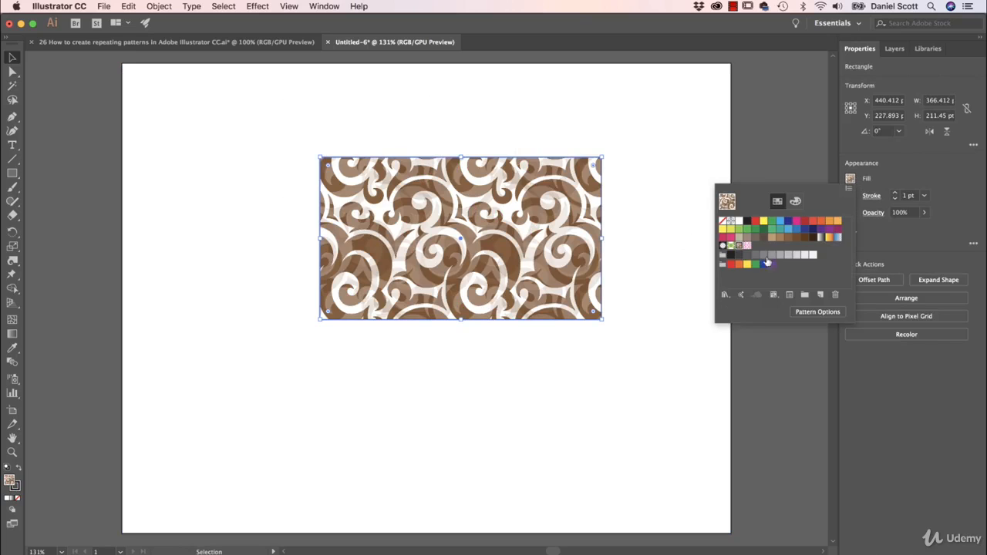
click(747, 246)
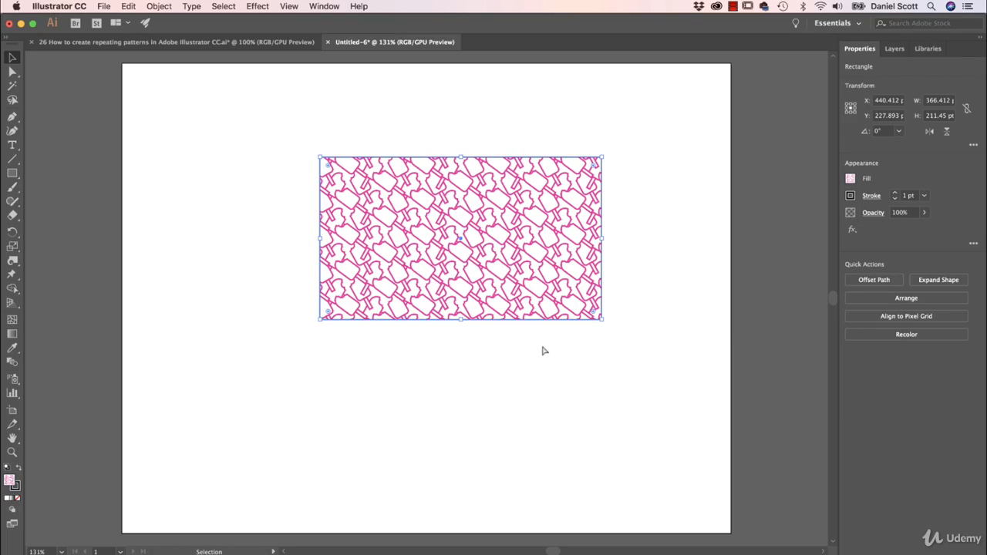
- Switch to Chrome and scroll through the Spoonflower home page
key(super+Tab)
key(super+Tab)
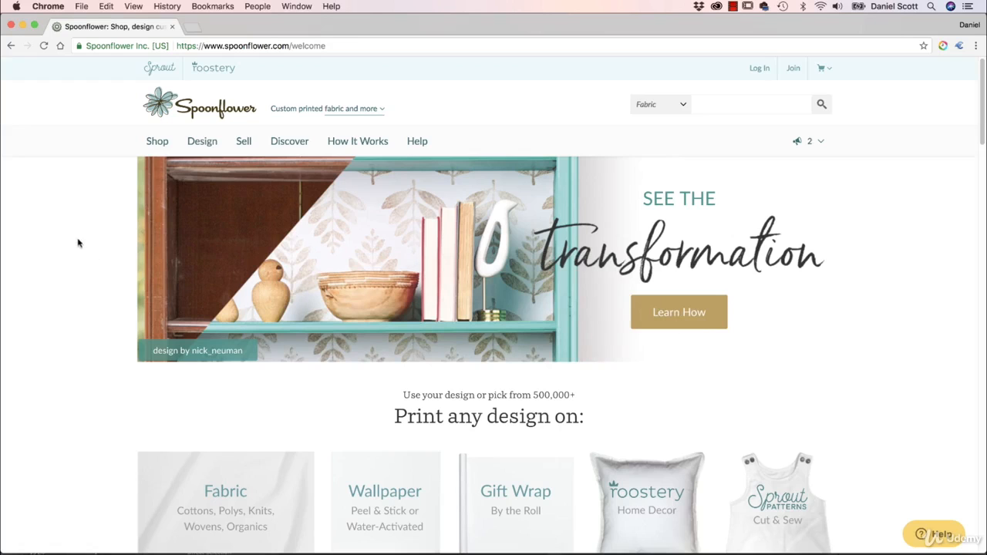
scroll(136, 326, down, 2)
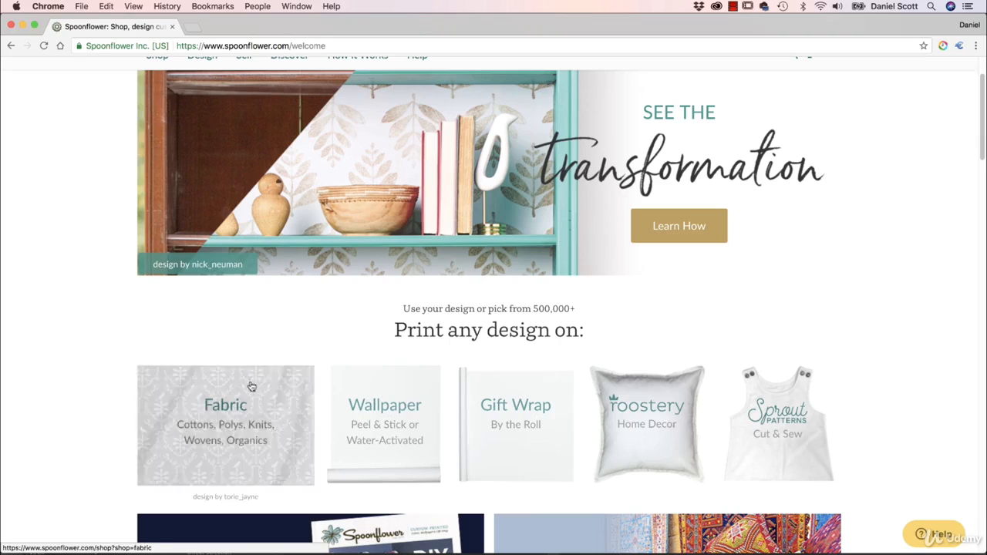
scroll(108, 359, up, 2)
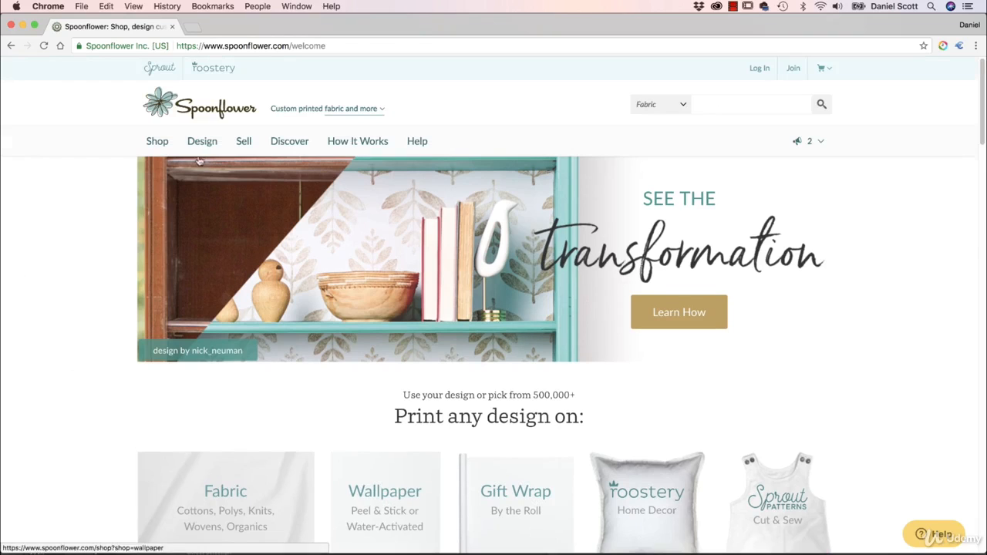
- Open Spoonflower's How It Works, Fabric shop and Products pages to review printing options
mouse_move(203, 144)
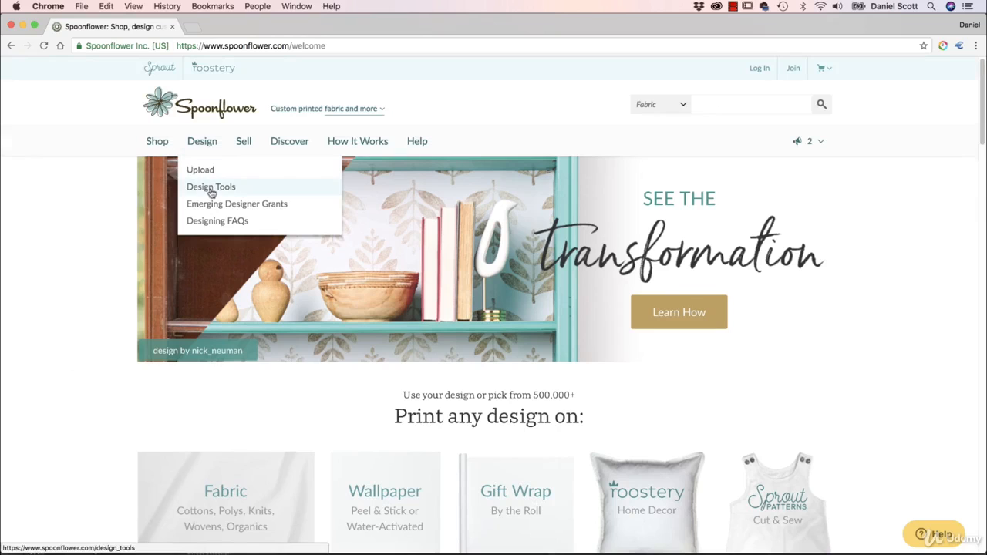
mouse_move(335, 148)
click(347, 170)
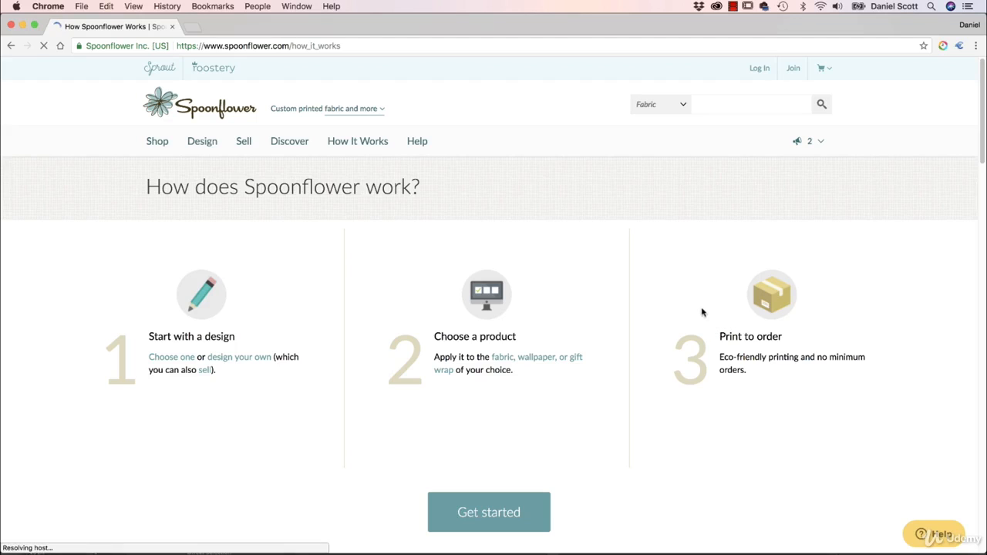
click(152, 145)
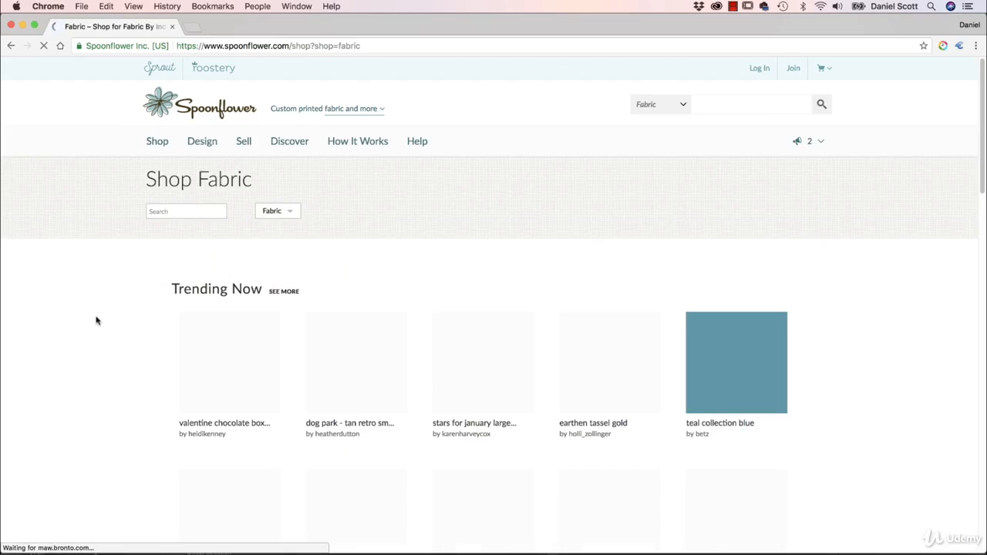
mouse_move(356, 144)
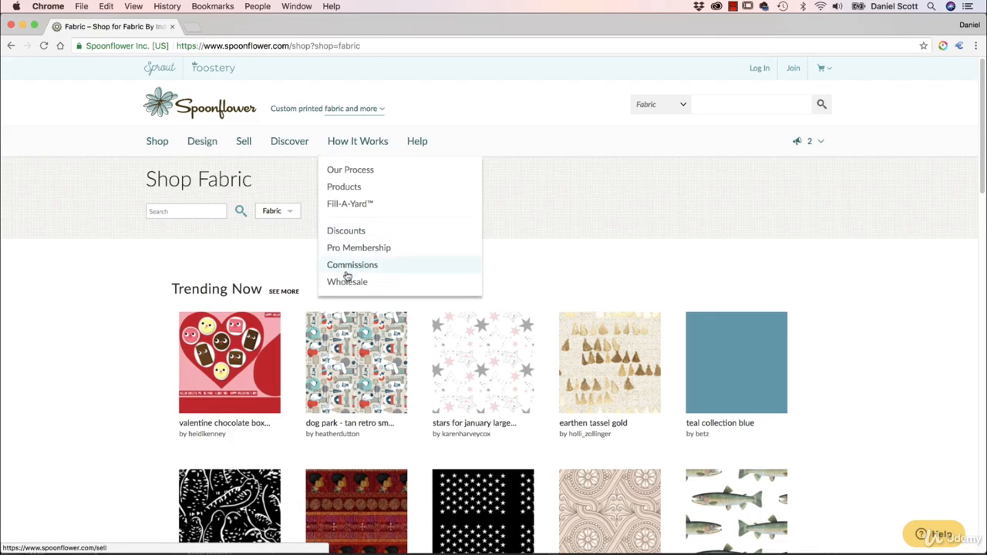
click(348, 187)
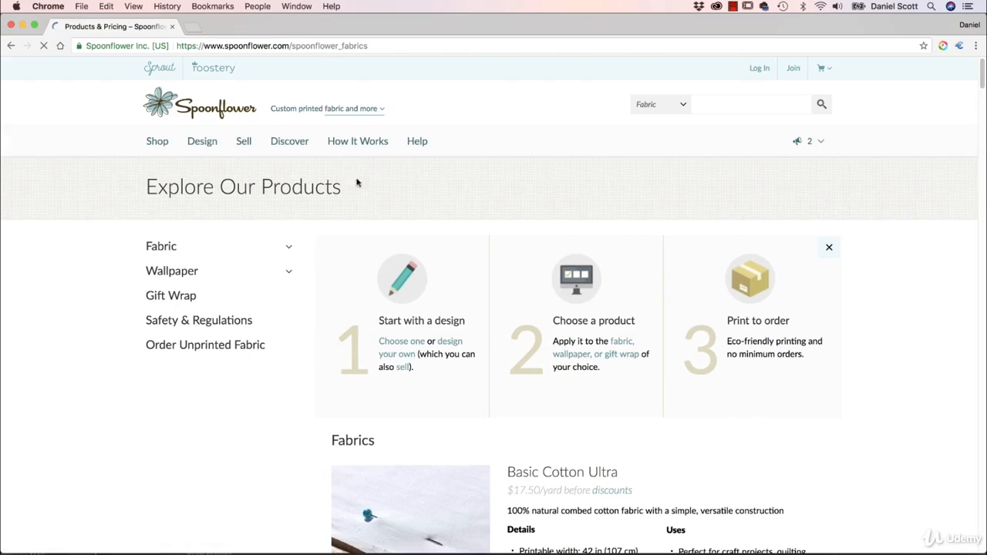
- Scroll through Spoonflower's fabric list to compare the fabric types, prices and details, then return to the top
scroll(427, 357, down, 5)
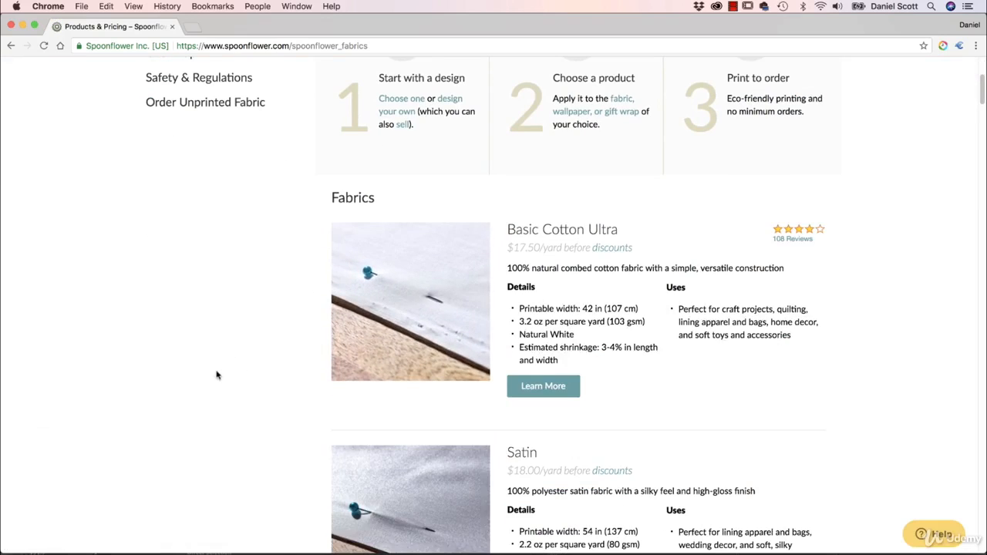
scroll(222, 373, down, 2)
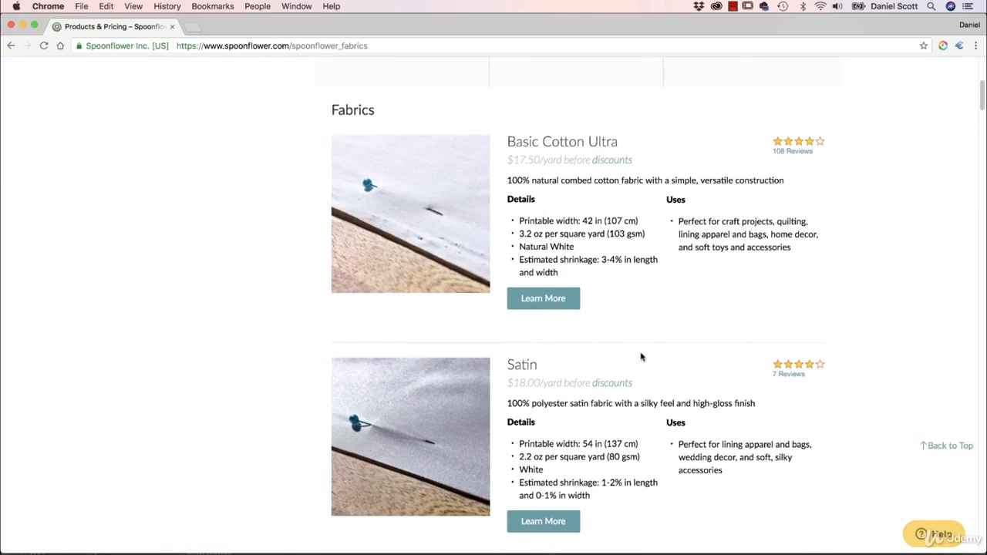
scroll(632, 351, down, 15)
scroll(626, 359, down, 20)
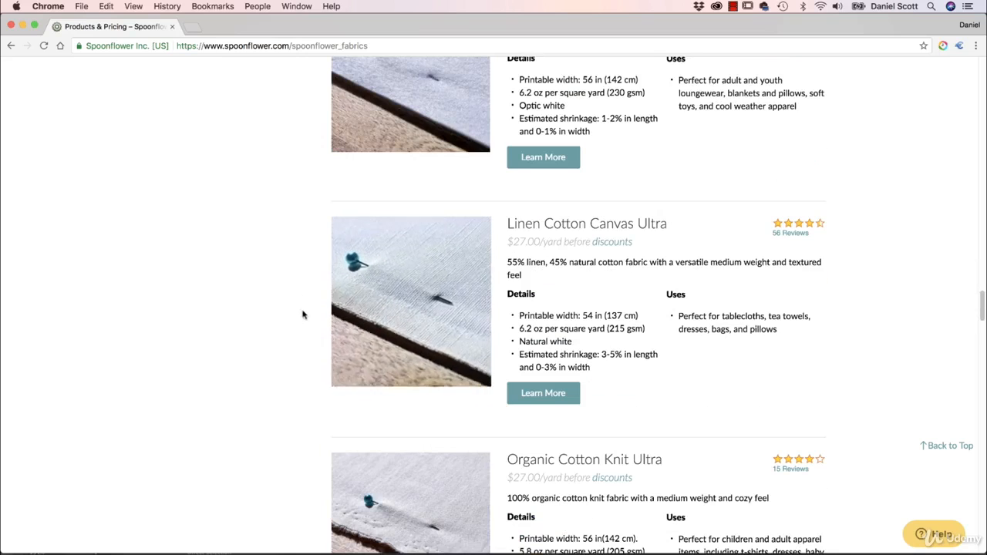
scroll(176, 335, down, 8)
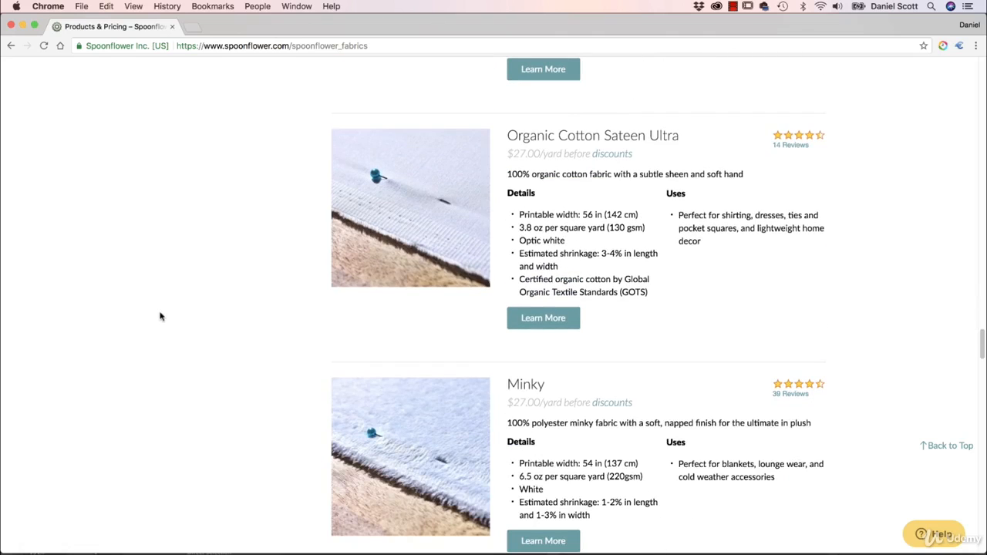
scroll(158, 316, down, 15)
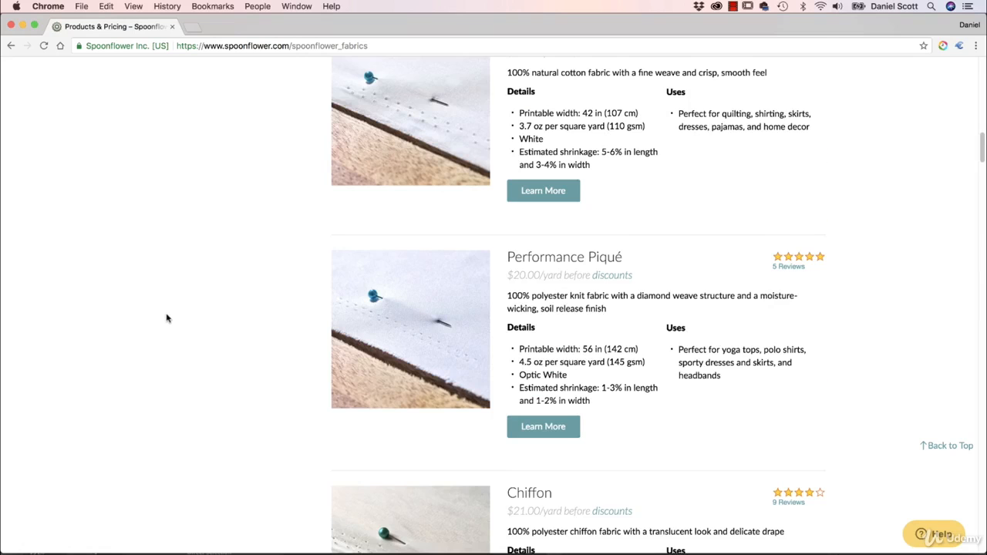
scroll(167, 315, up, 20)
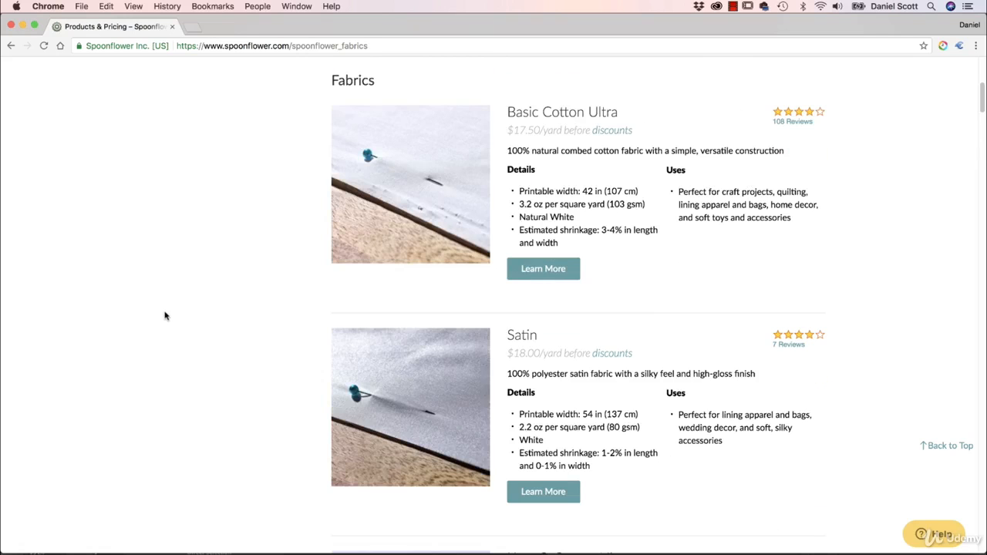
scroll(197, 297, up, 5)
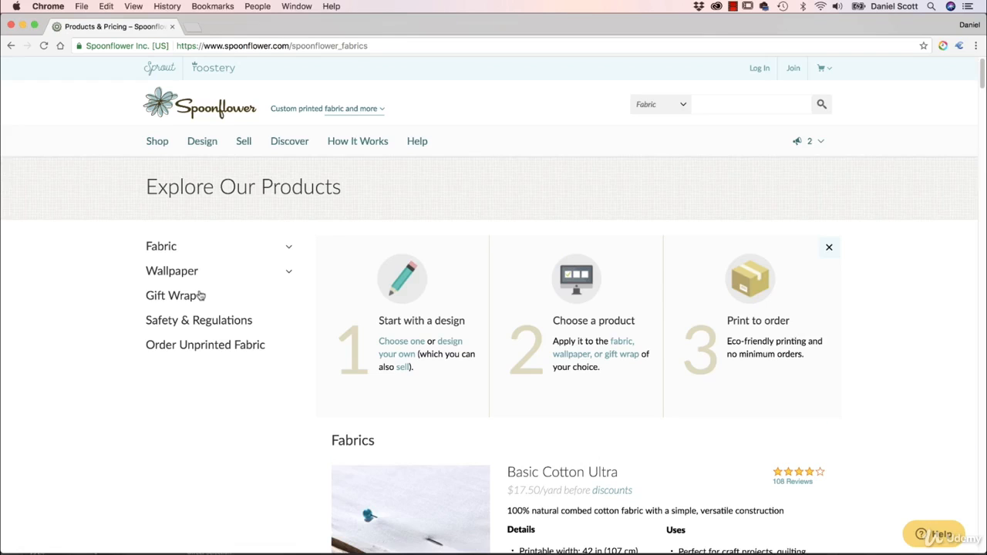